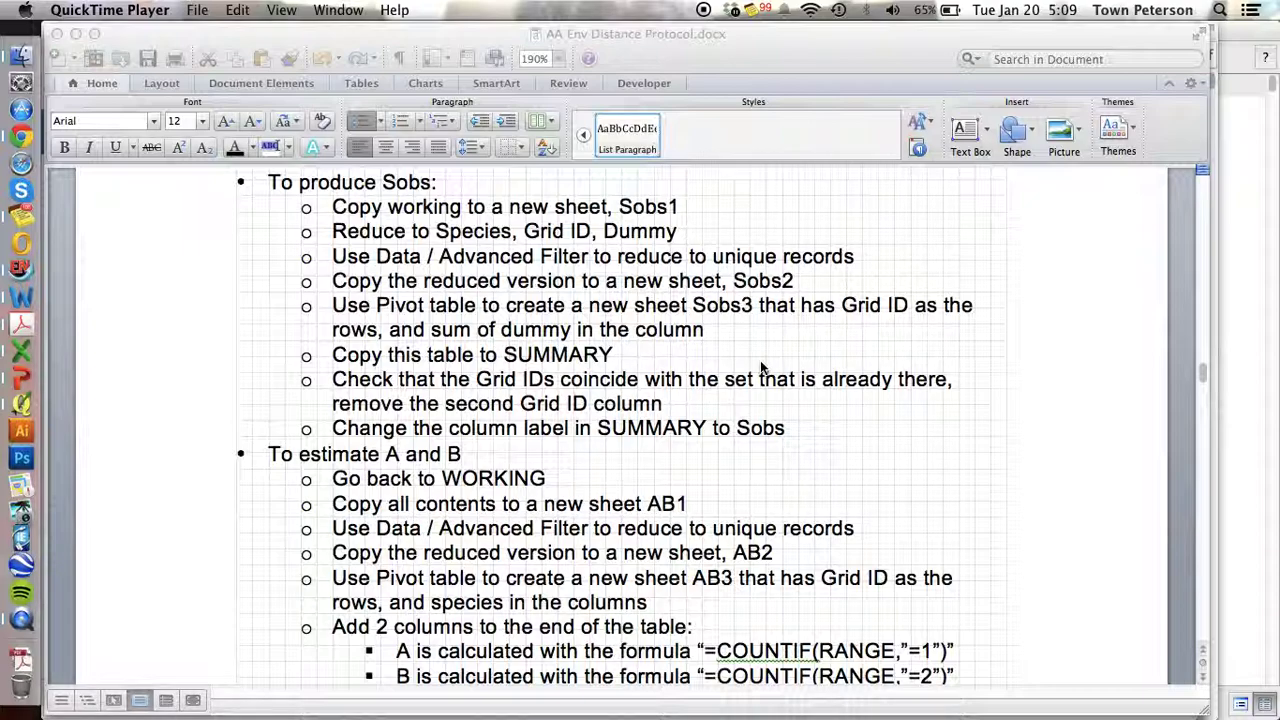
Review the "To produce Sobs" instructions in the protocol document.
{"action": "left_click", "coordinate": [270, 183]}
{"action": "left_click_drag", "start_coordinate": [270, 183], "coordinate": [273, 453]}
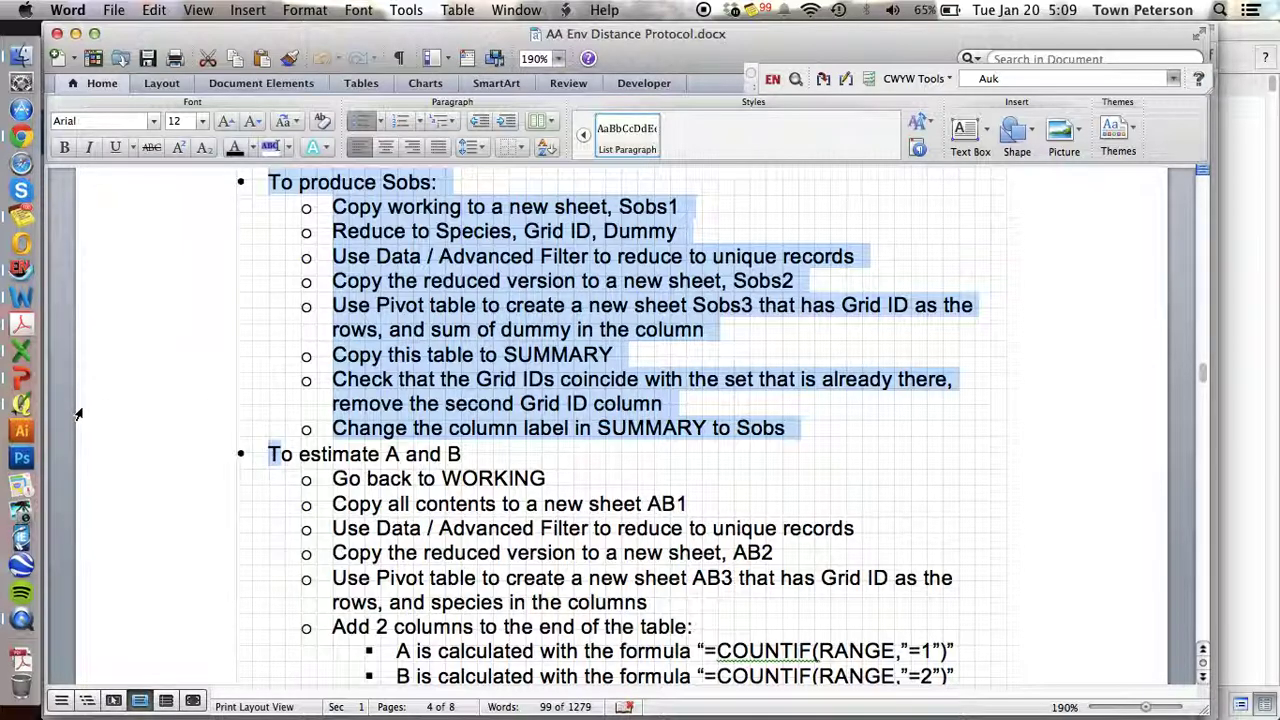
Switch to Excel and copy all the data from the WORKING sheet into a new sheet.
{"action": "left_click", "coordinate": [21, 349]}
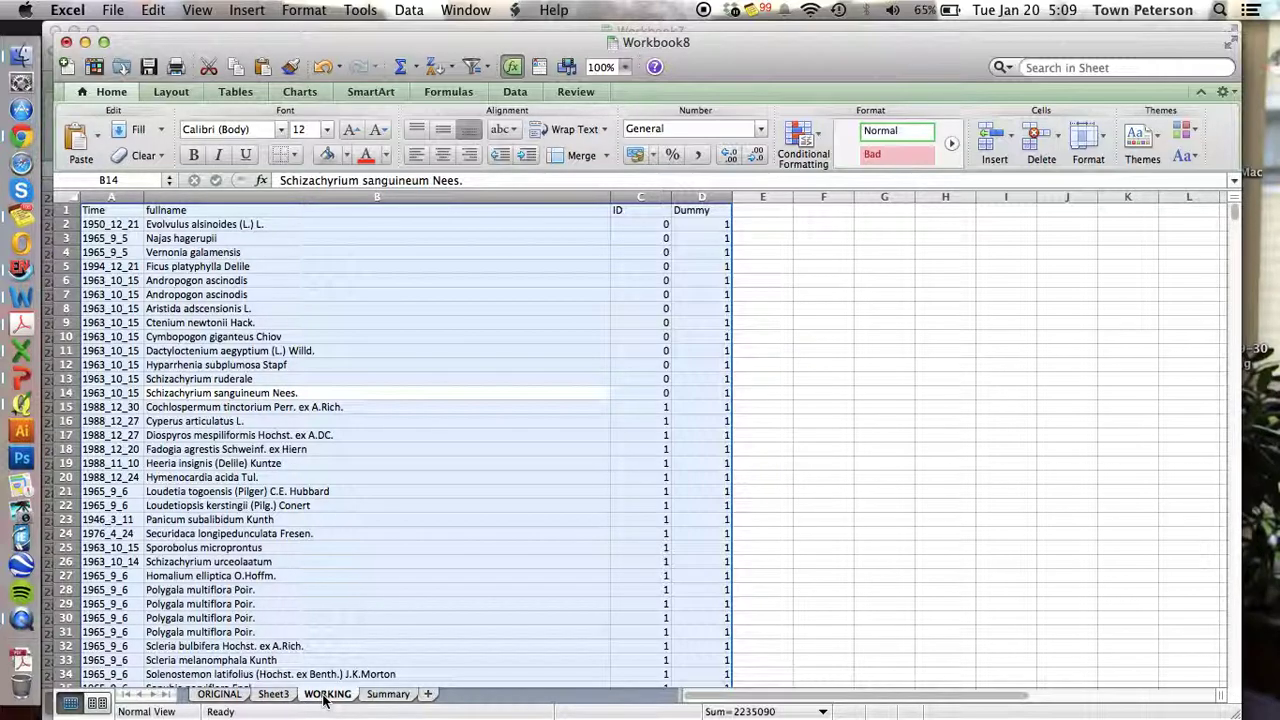
{"action": "key", "text": "super+c"}
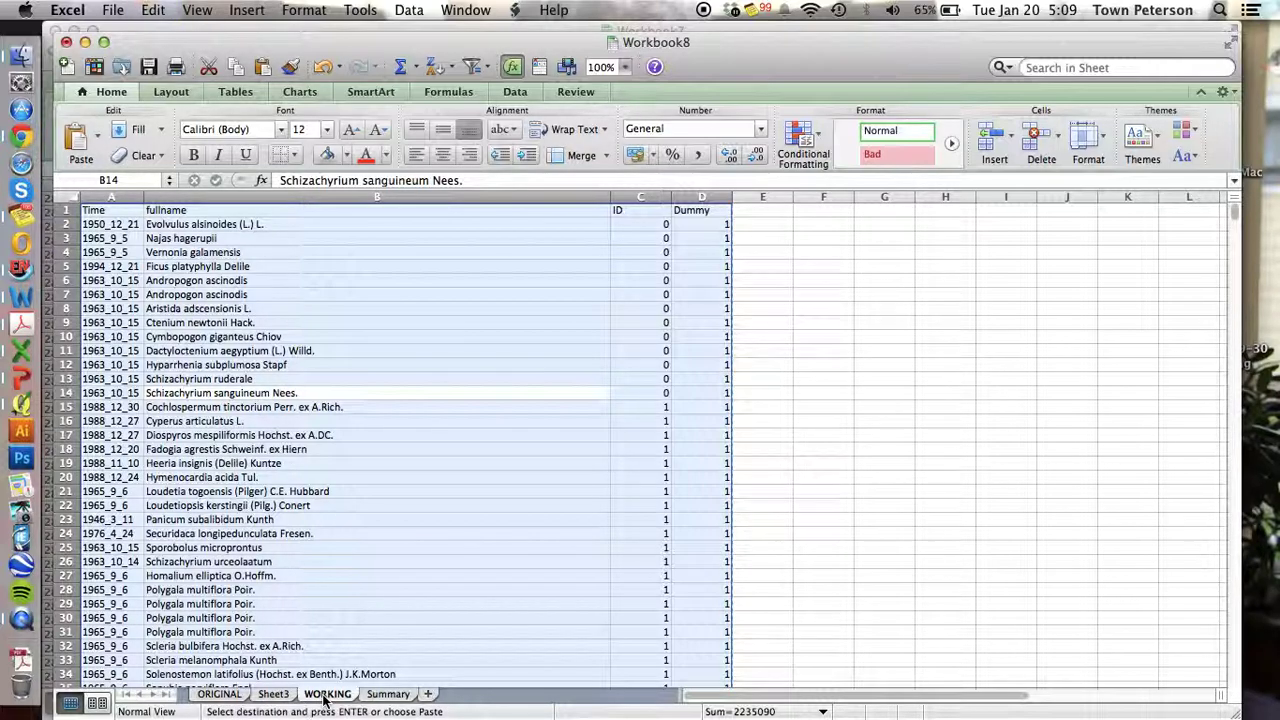
{"action": "left_click", "coordinate": [427, 695]}
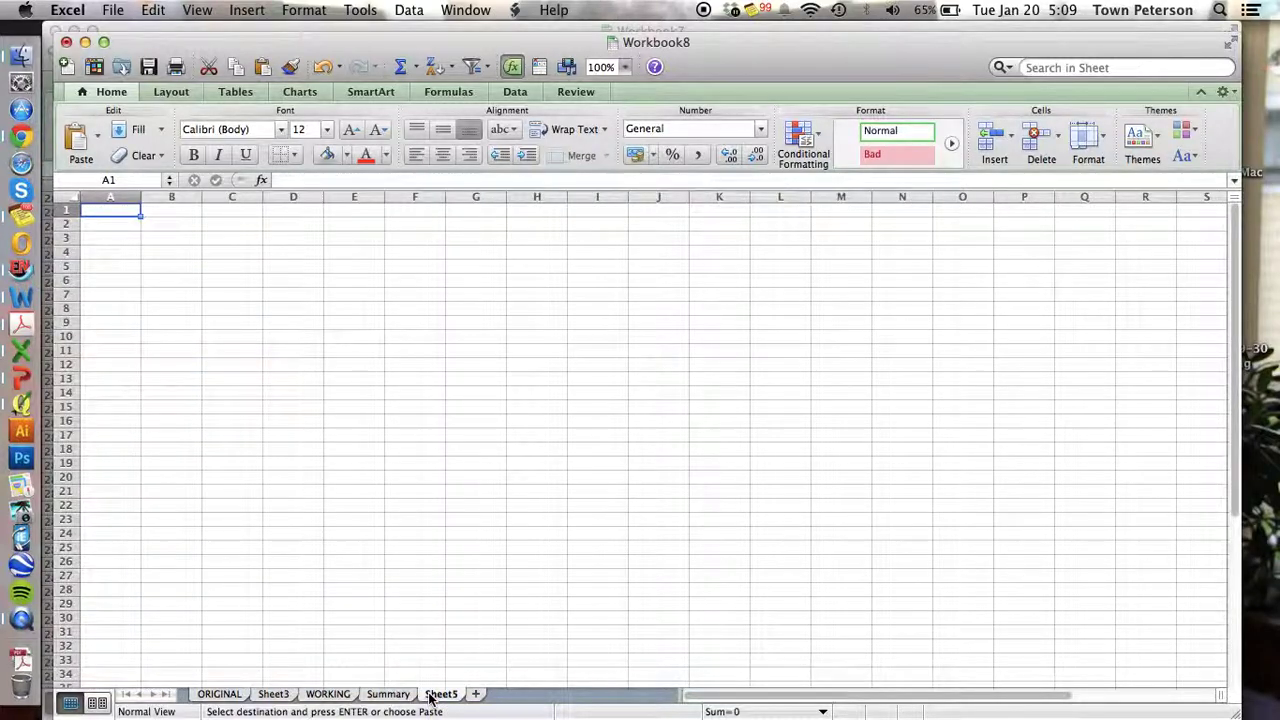
{"action": "key", "text": "super+v"}
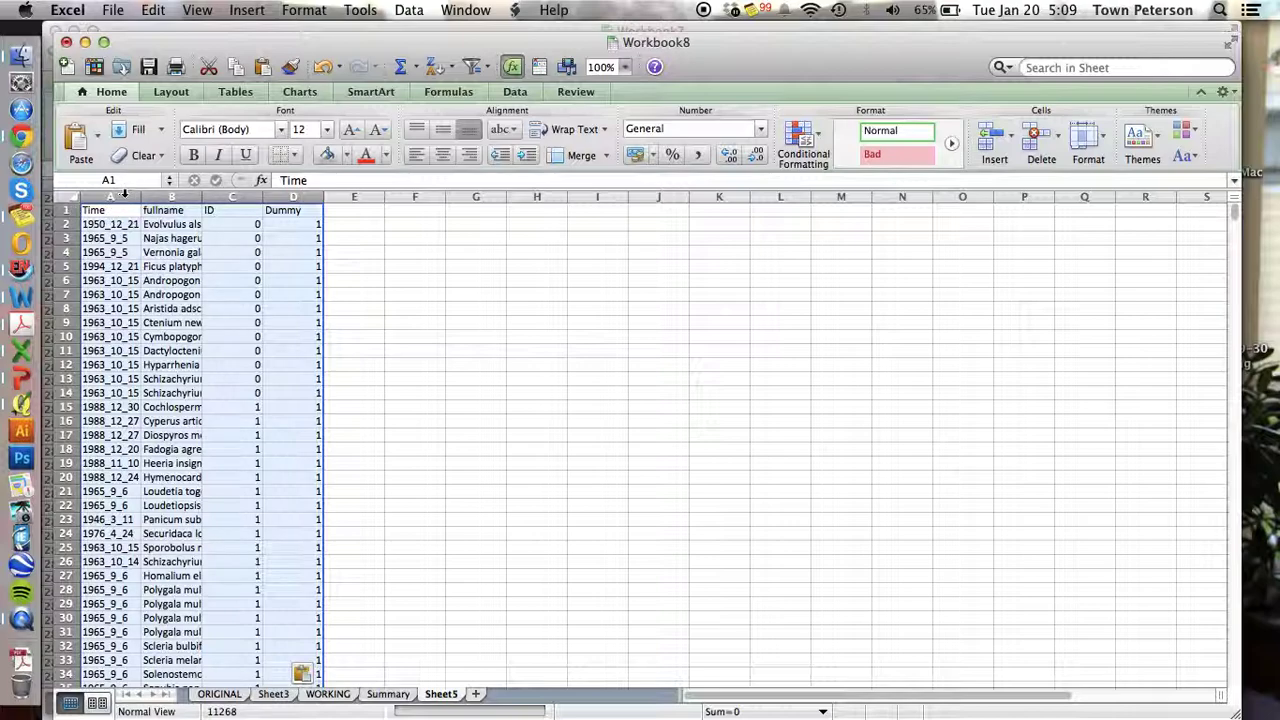
Delete the Time column from the copied data, keeping only fullname, ID and Dummy.
{"action": "left_click", "coordinate": [1041, 140]}
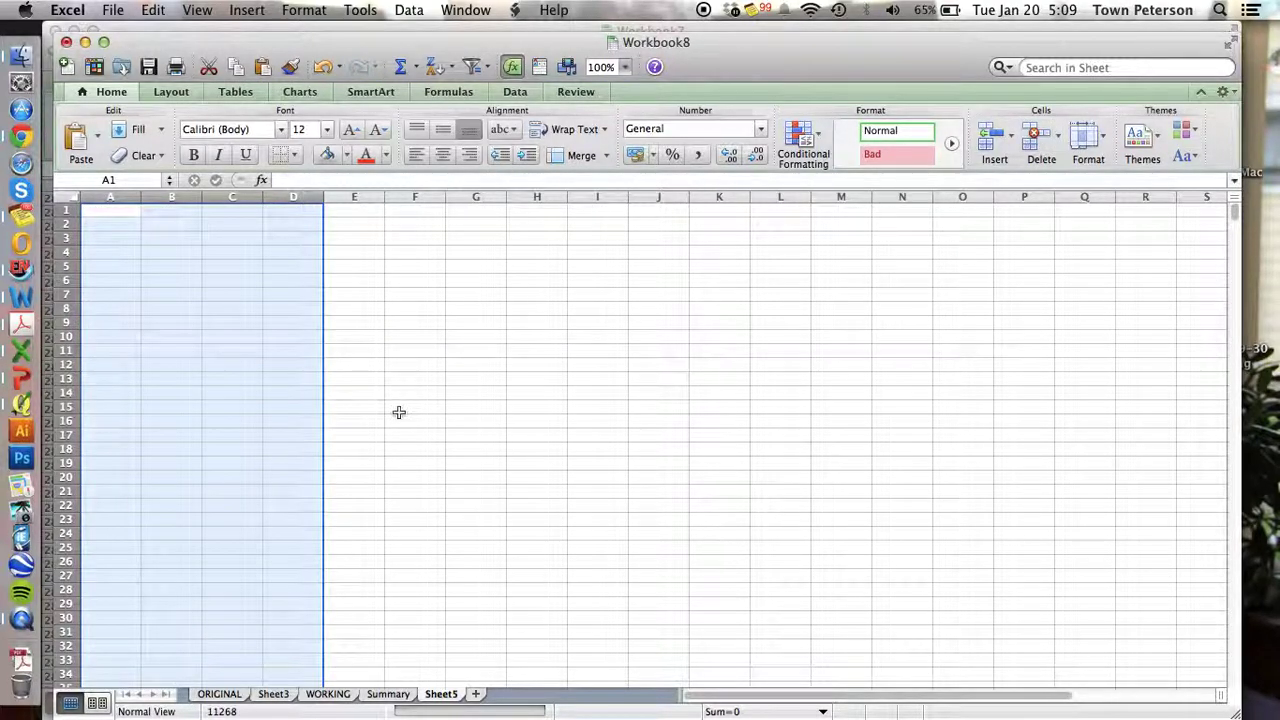
{"action": "key", "text": "super+z"}
{"action": "left_click", "coordinate": [122, 197]}
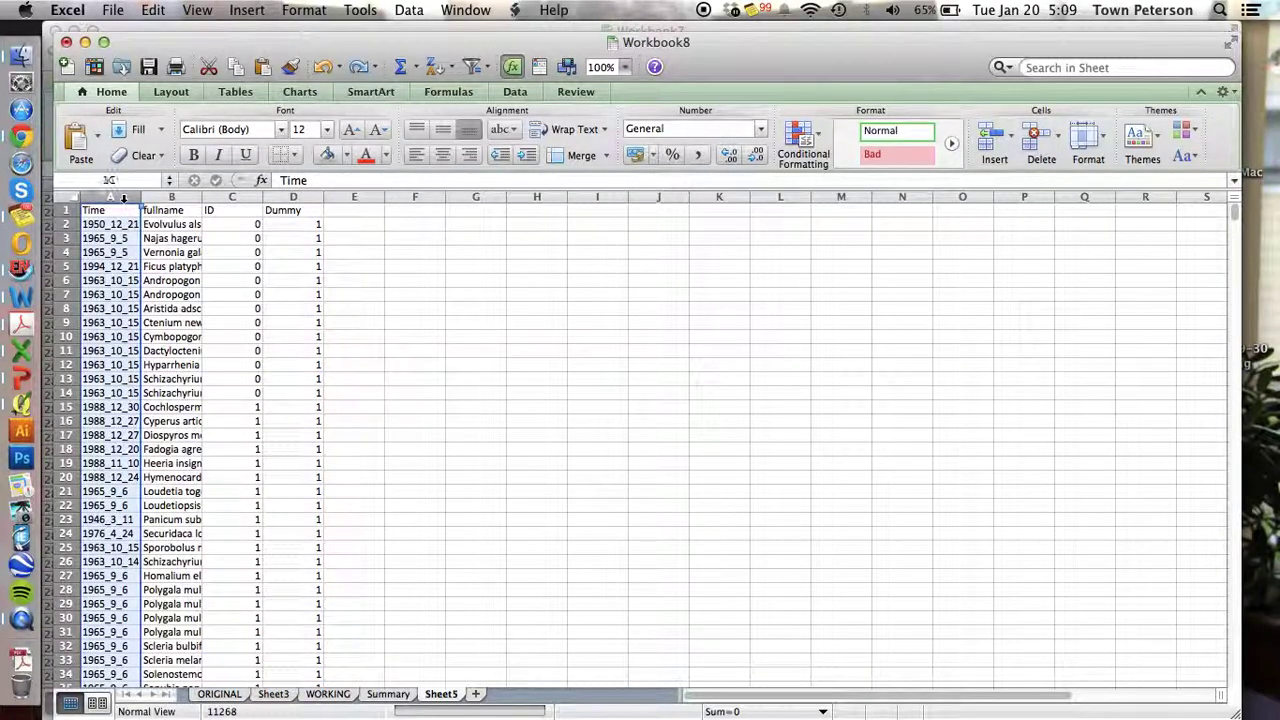
{"action": "left_click", "coordinate": [1036, 138]}
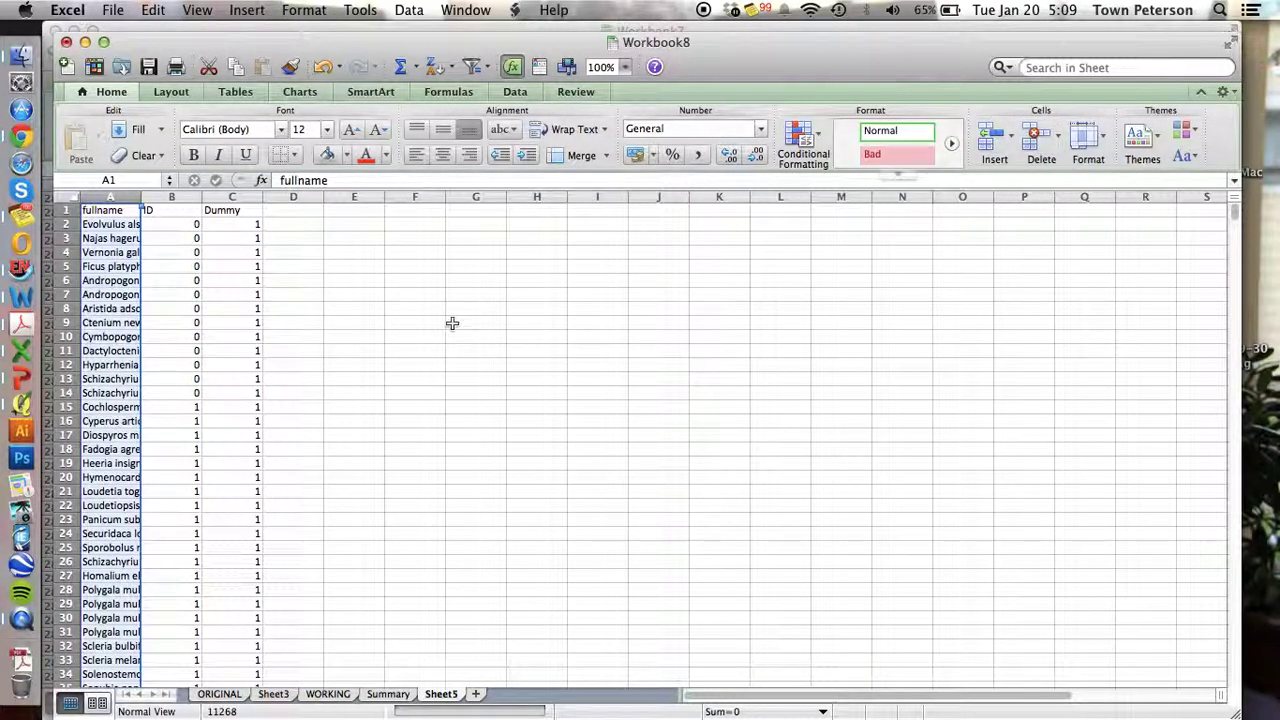
Apply an in-place Advanced Filter to the fullname, ID and Dummy data, keeping unique records only.
{"action": "left_click", "coordinate": [185, 365]}
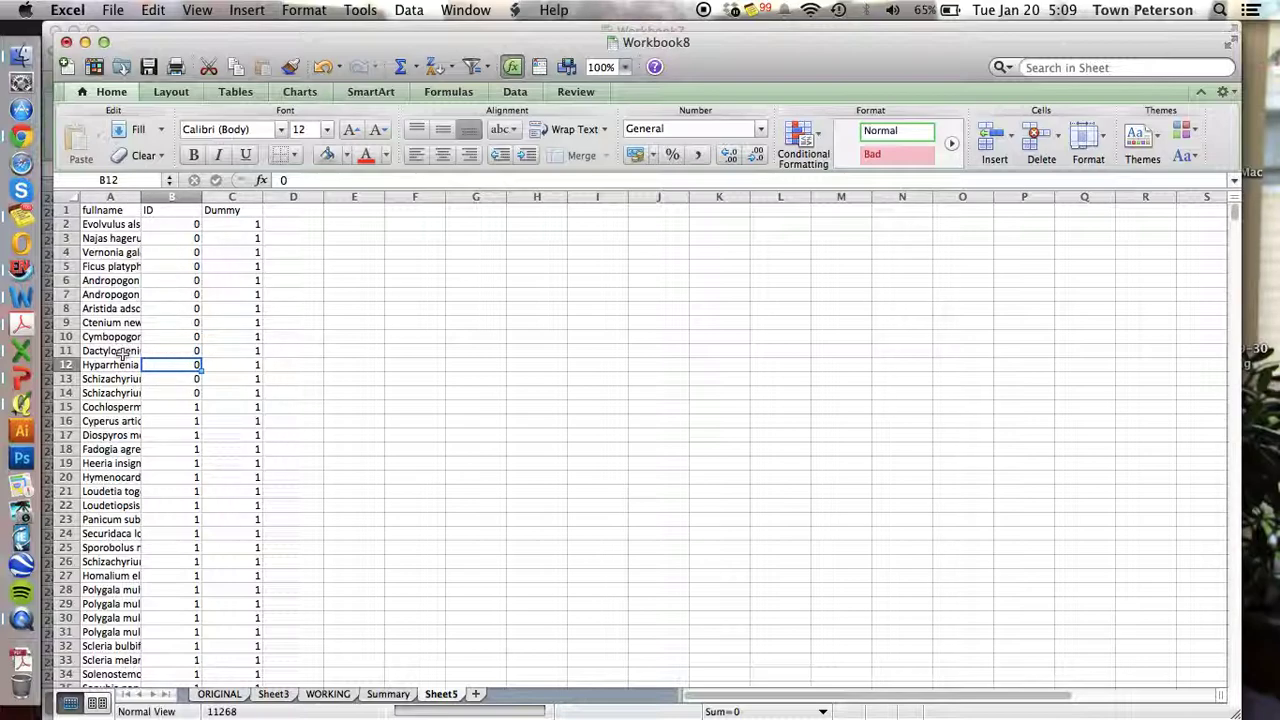
{"action": "key", "text": "super+a"}
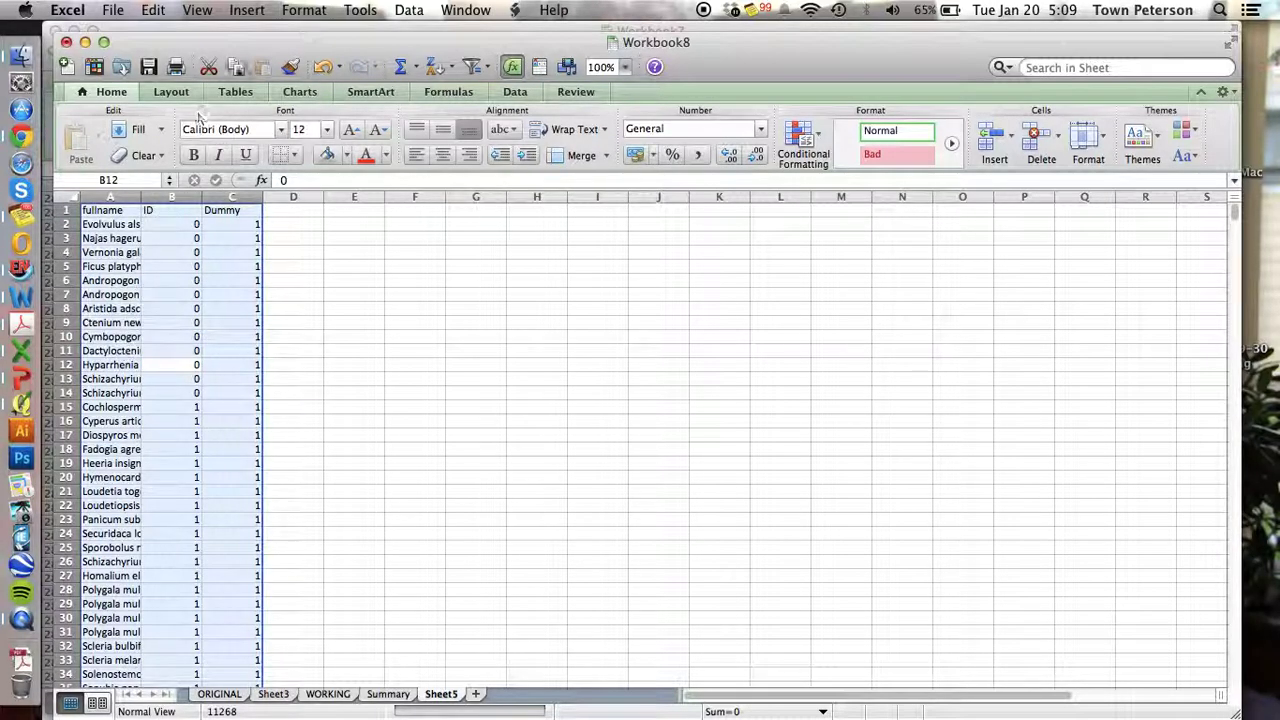
{"action": "left_click", "coordinate": [410, 9]}
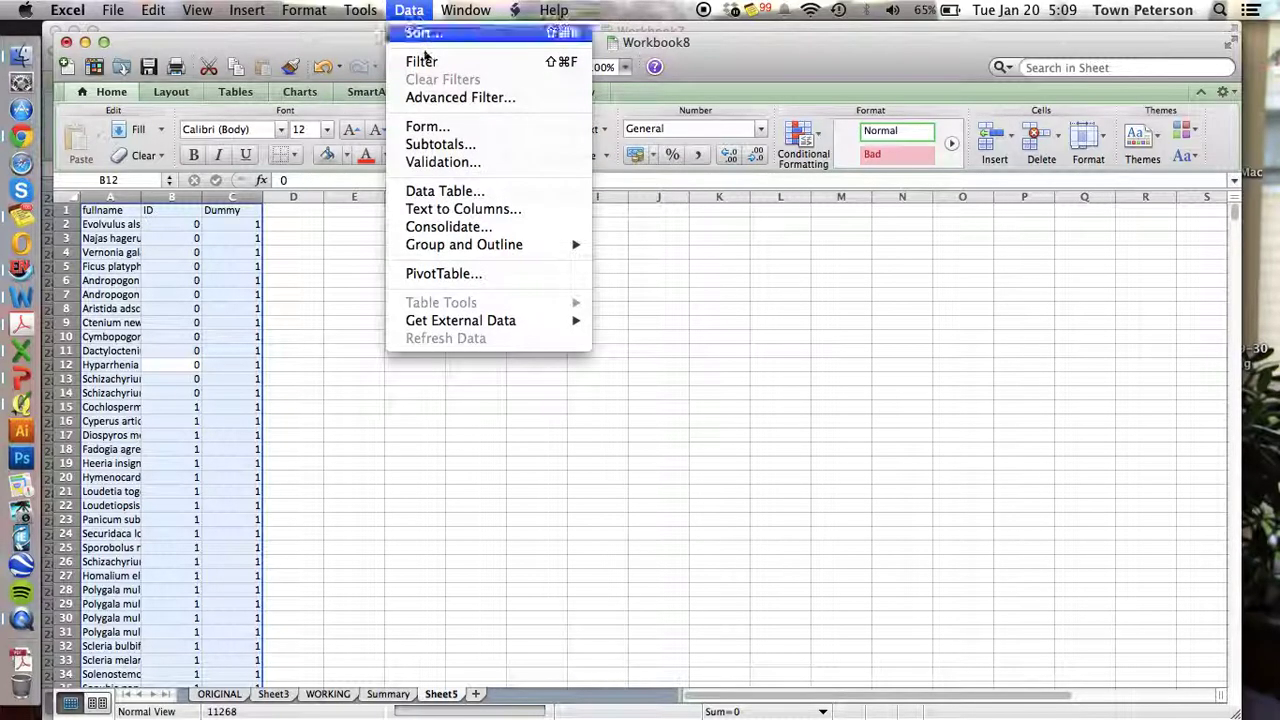
{"action": "left_click", "coordinate": [443, 97]}
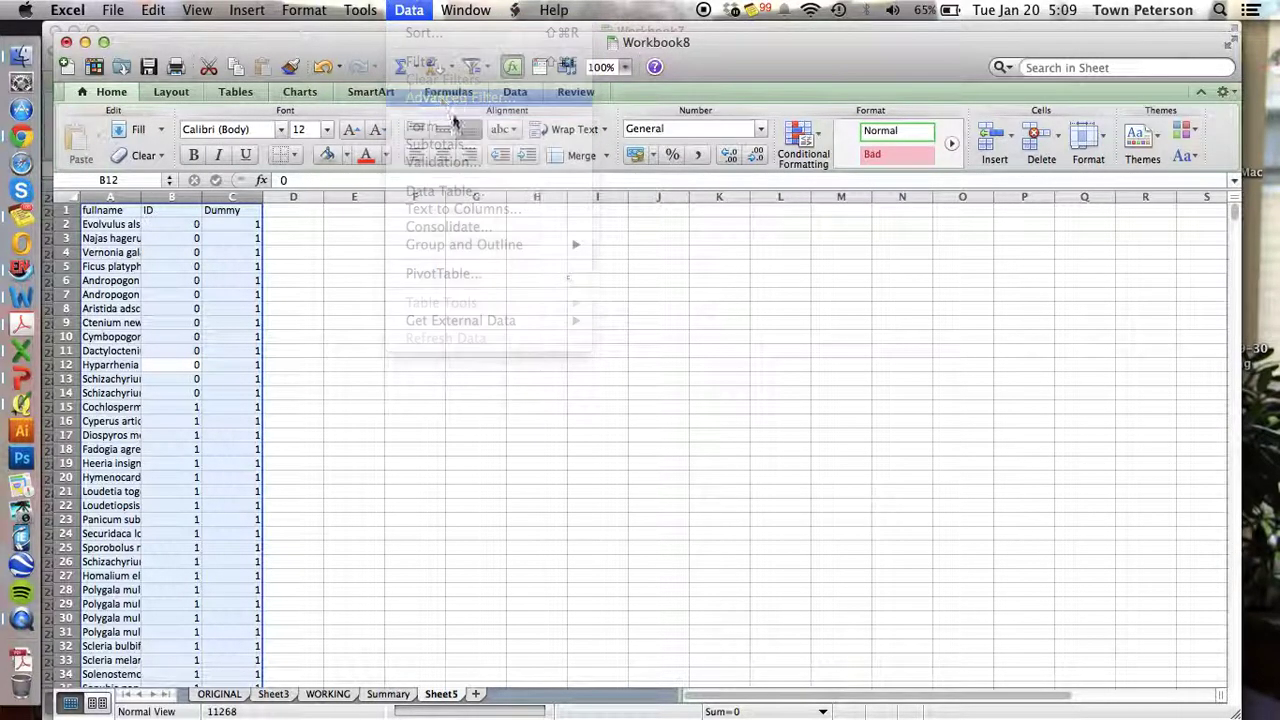
{"action": "left_click", "coordinate": [823, 307]}
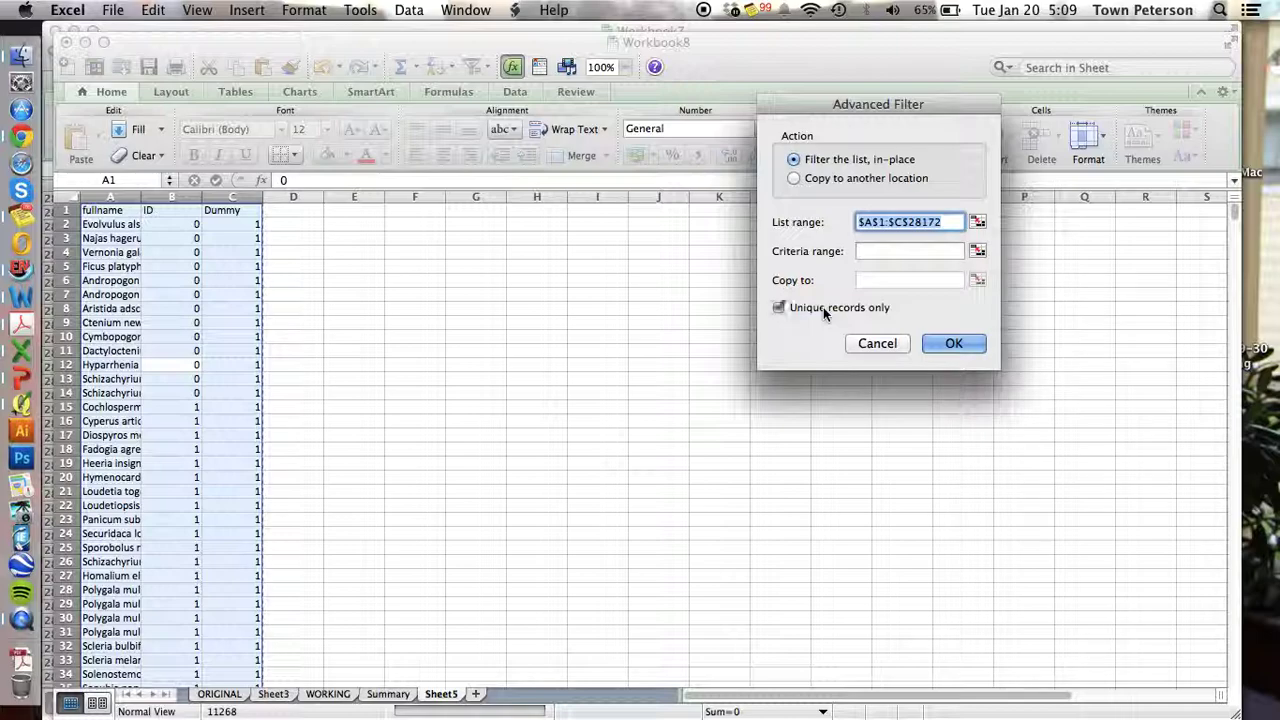
{"action": "left_click", "coordinate": [943, 342]}
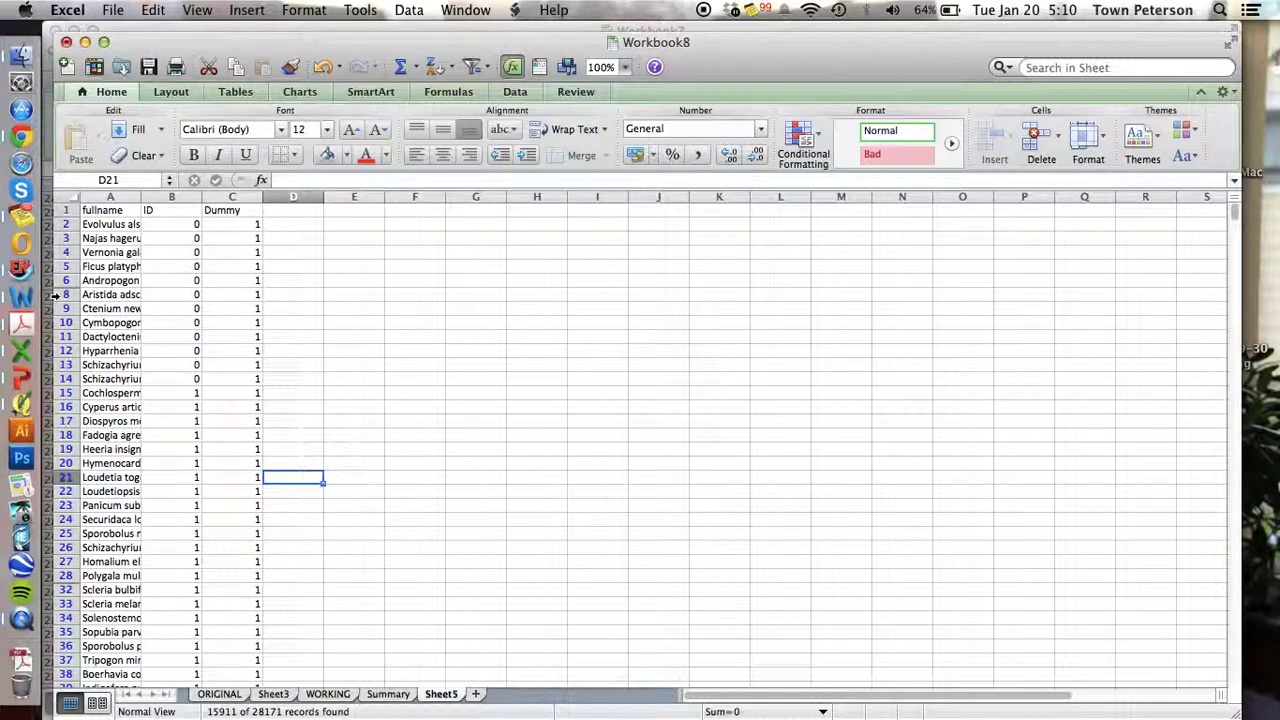
Copy the filtered unique records into another new sheet and fit the fullname column's width to its contents.
{"action": "left_click", "coordinate": [110, 266]}
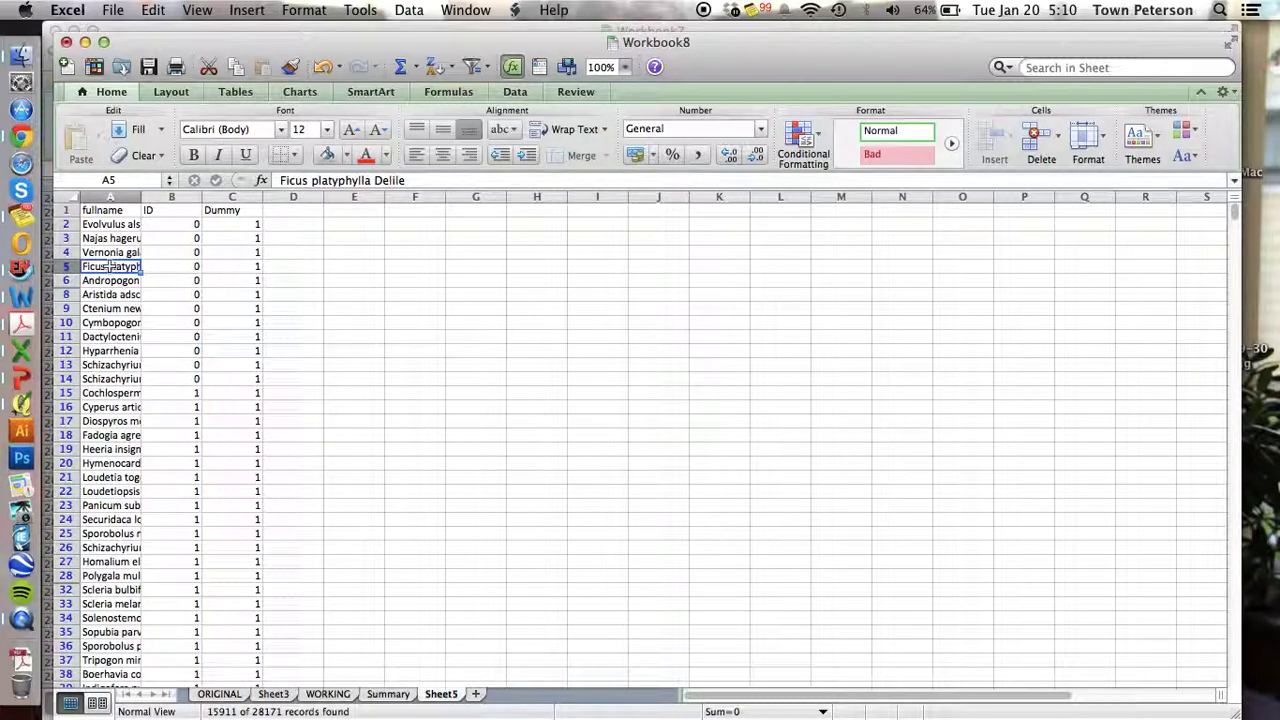
{"action": "key", "text": "super+a"}
{"action": "key", "text": "super+c"}
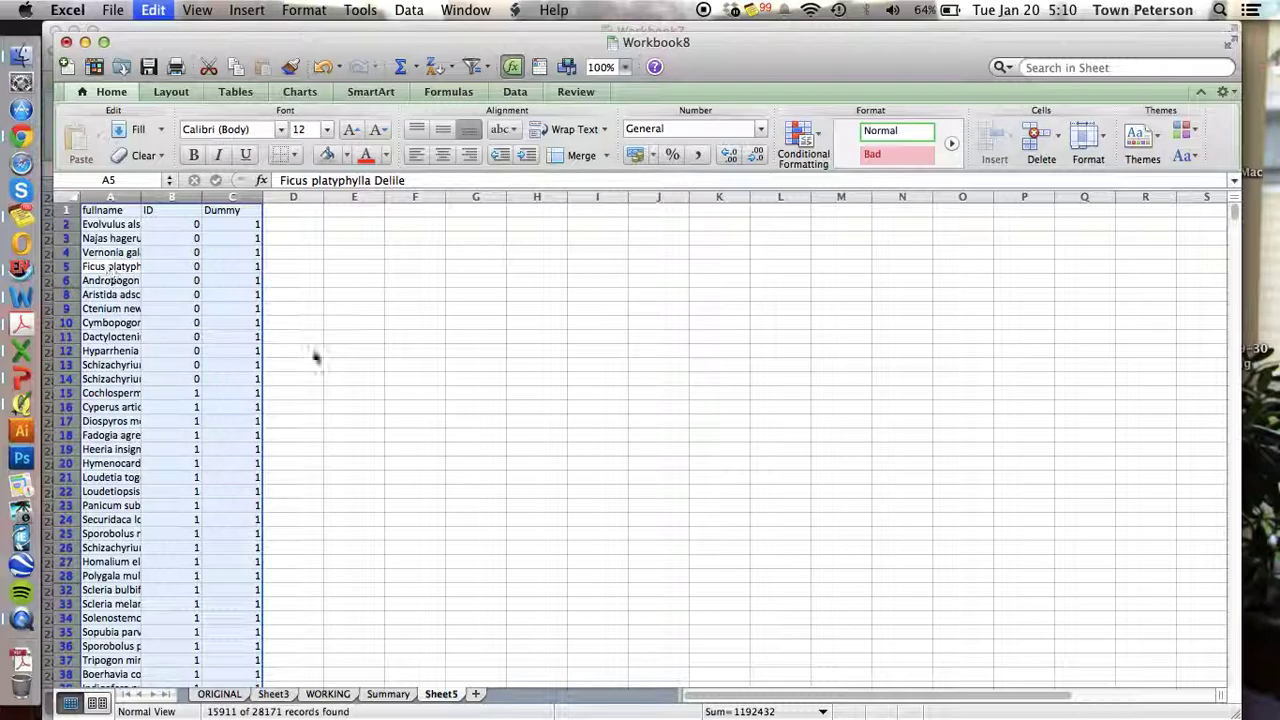
{"action": "left_click", "coordinate": [477, 694]}
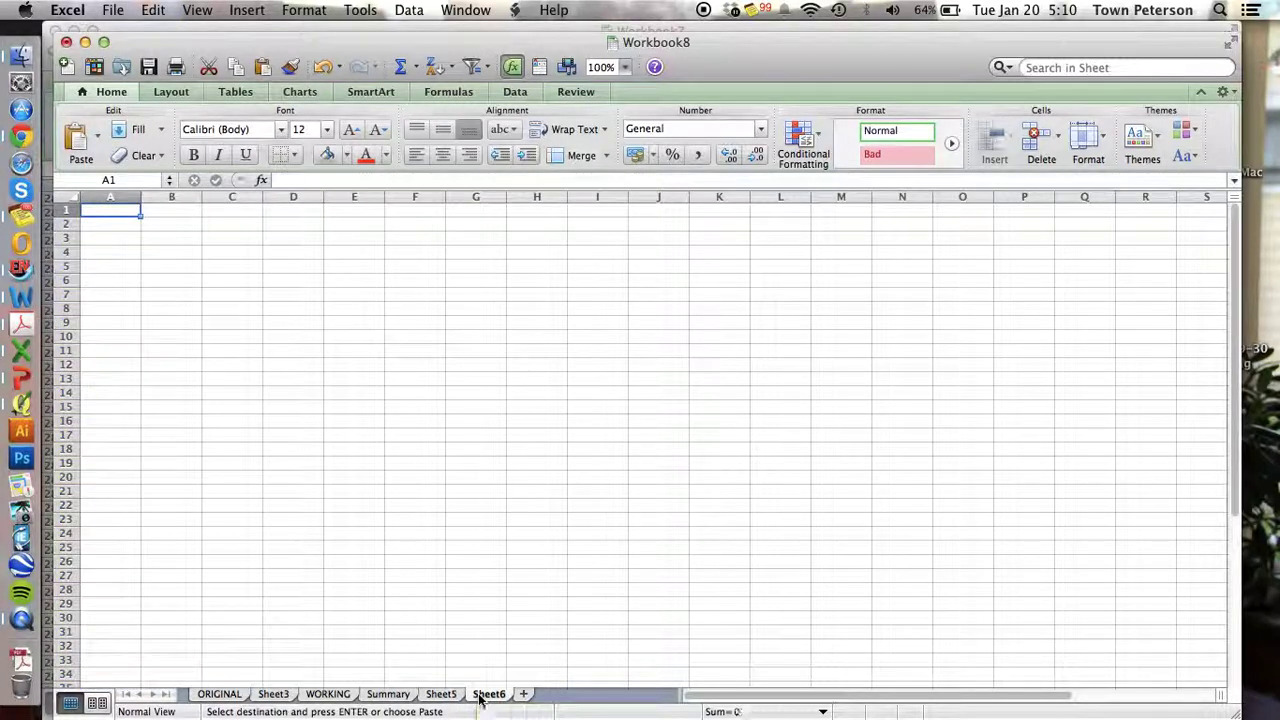
{"action": "key", "text": "super+v"}
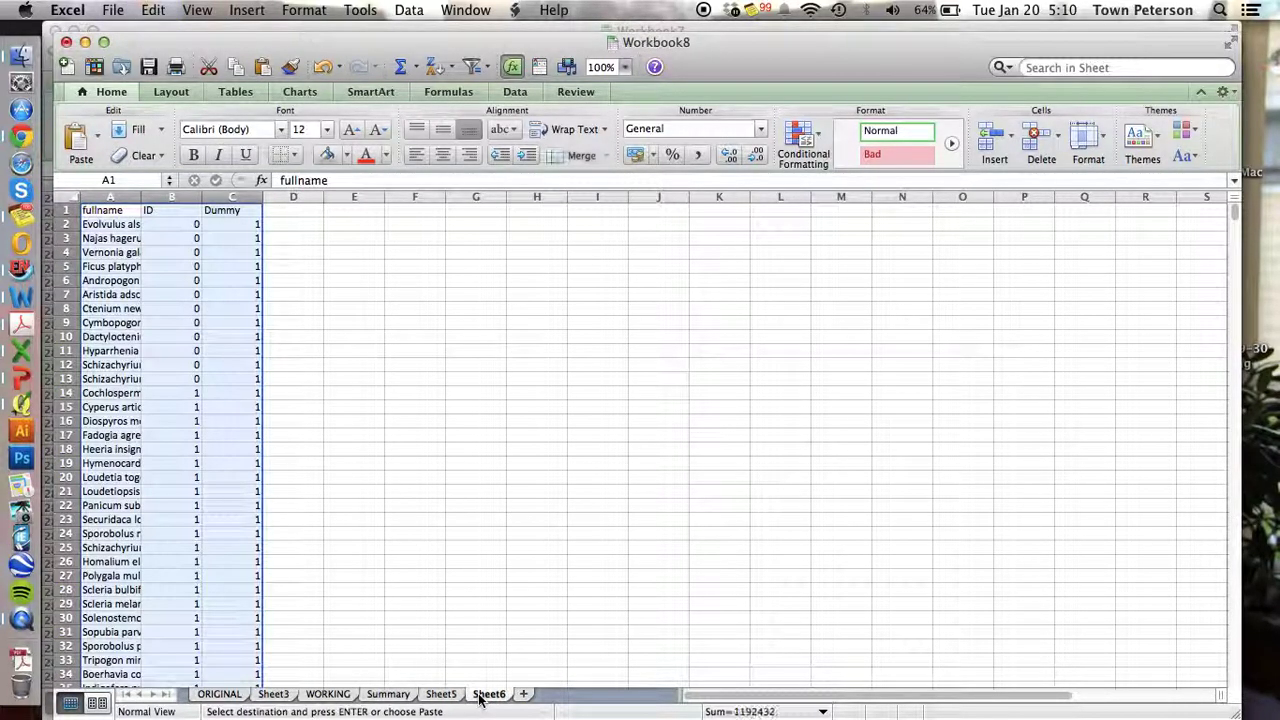
{"action": "double_click", "coordinate": [141, 197]}
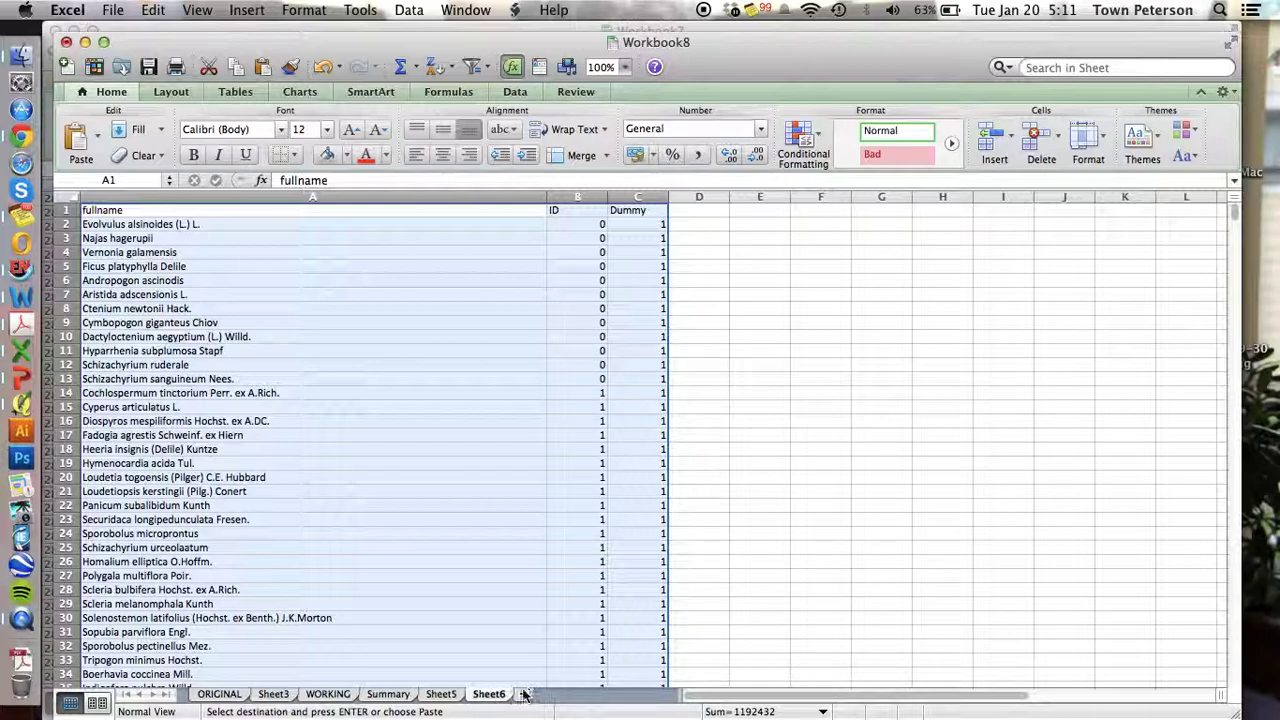
Create a PivotTable of the unique records on a new worksheet, with ID as row labels and Sum of Dummy as values.
{"action": "left_click", "coordinate": [408, 11]}
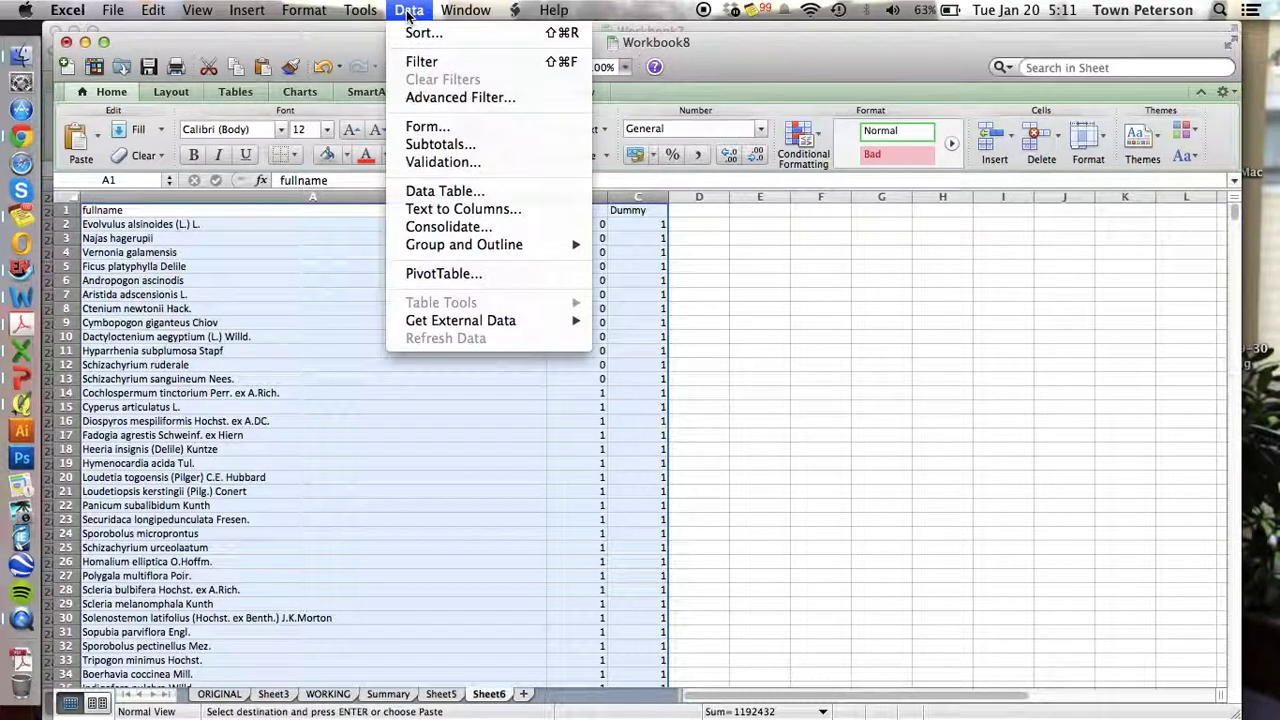
{"action": "left_click", "coordinate": [455, 274]}
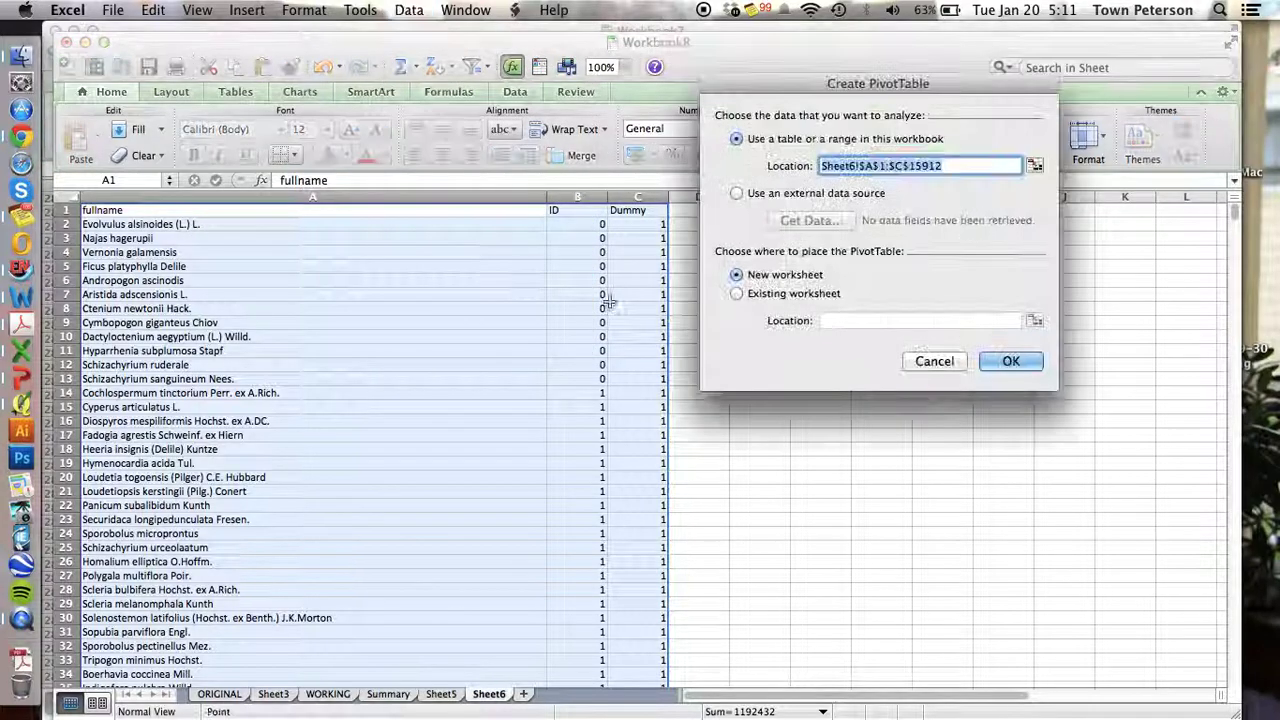
{"action": "left_click", "coordinate": [986, 364]}
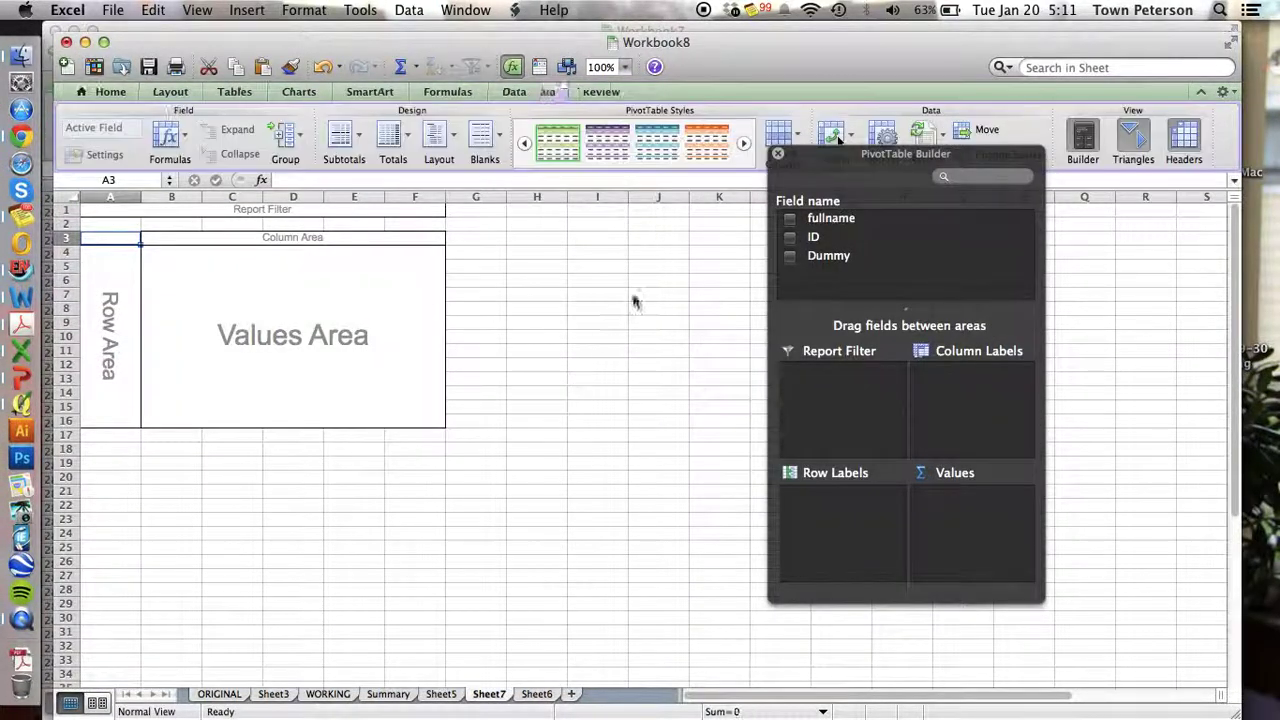
{"action": "left_click_drag", "start_coordinate": [813, 239], "coordinate": [822, 530]}
{"action": "left_click_drag", "start_coordinate": [821, 257], "coordinate": [980, 513]}
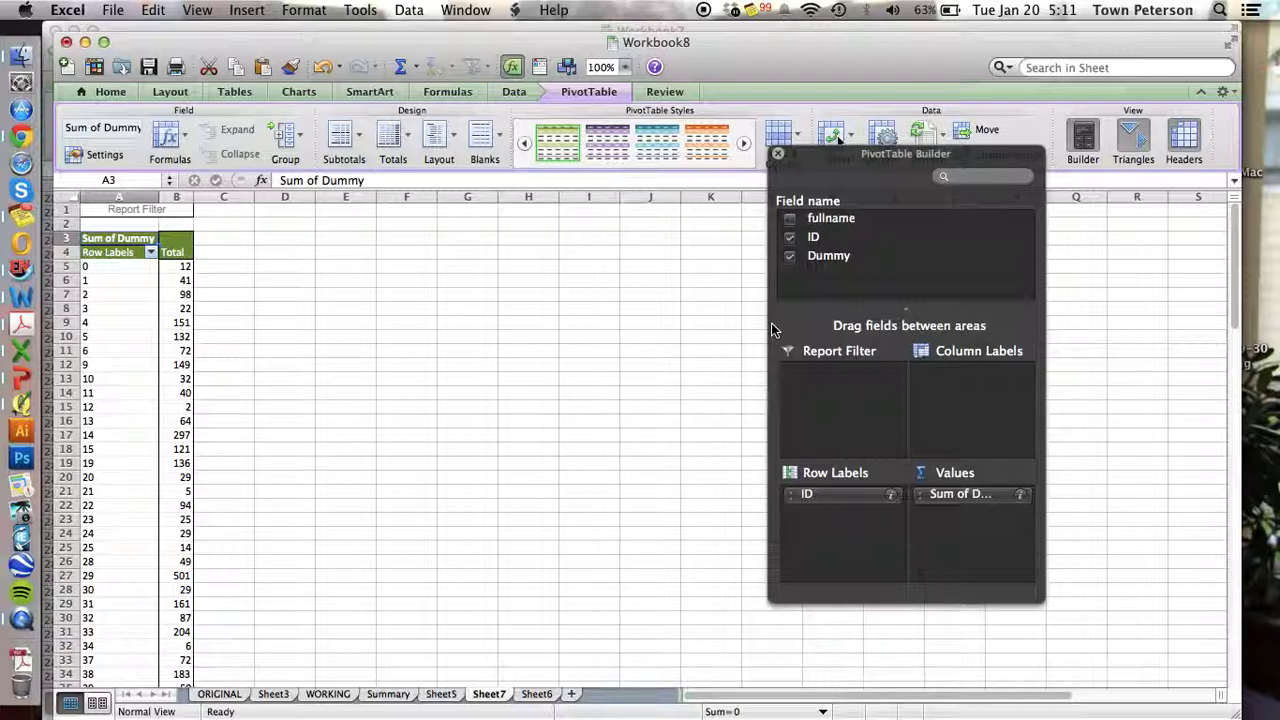
{"action": "left_click", "coordinate": [779, 157]}
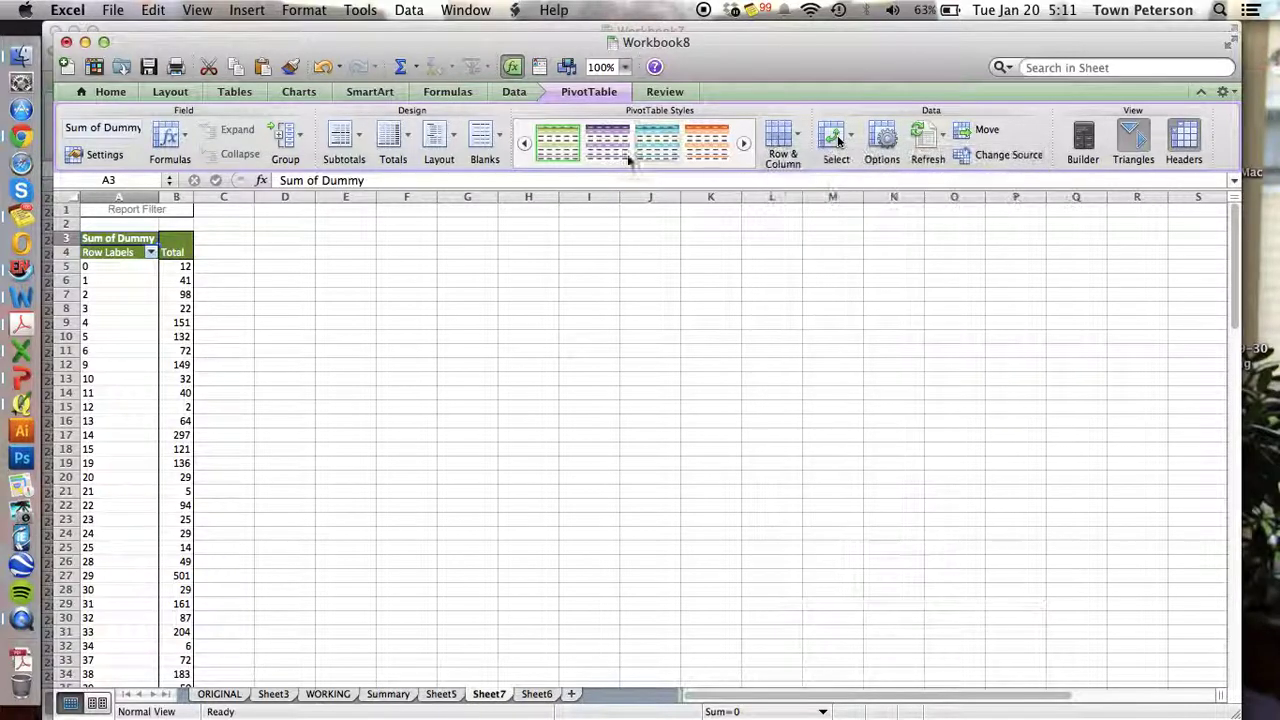
Copy the PivotTable's Row Labels and Total columns, without the grand total, into the Summary sheet starting at cell C1.
{"action": "left_click", "coordinate": [117, 252]}
{"action": "key", "text": "shift+Right"}
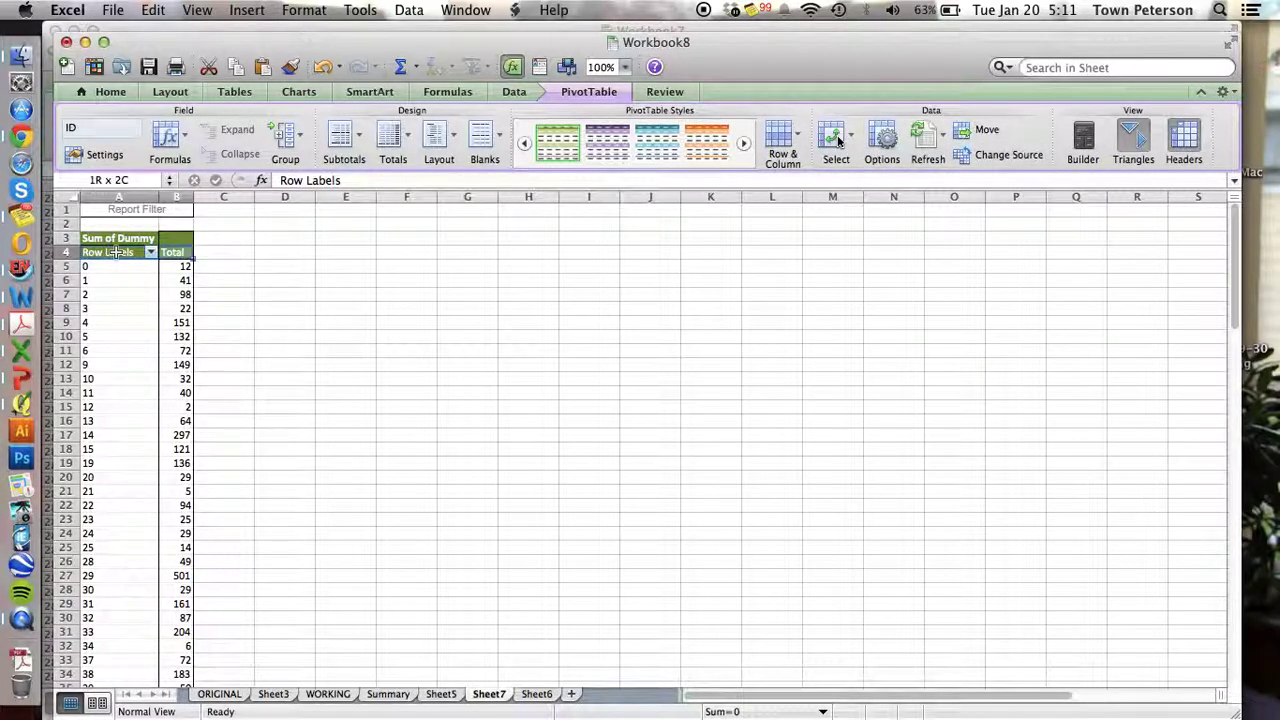
{"action": "key", "text": "super+shift+Down"}
{"action": "key", "text": "super+c"}
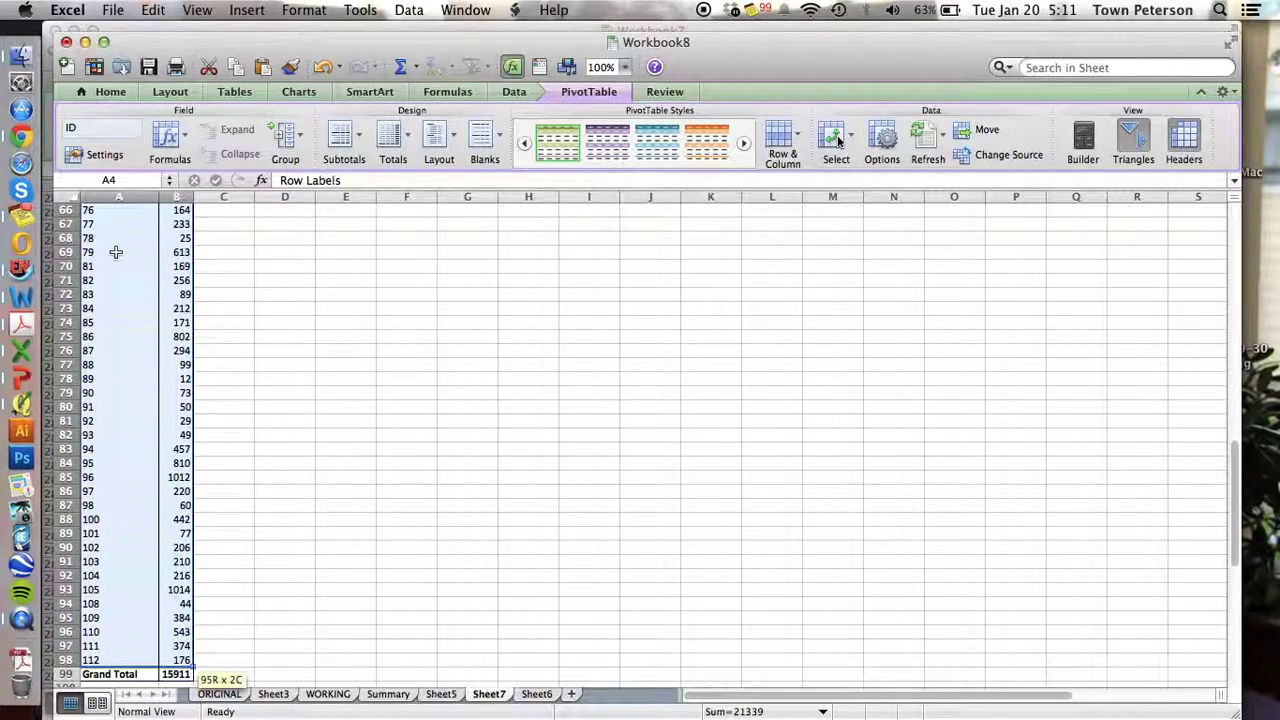
{"action": "scroll", "coordinate": [293, 509], "scroll_direction": "up", "scroll_amount": 20}
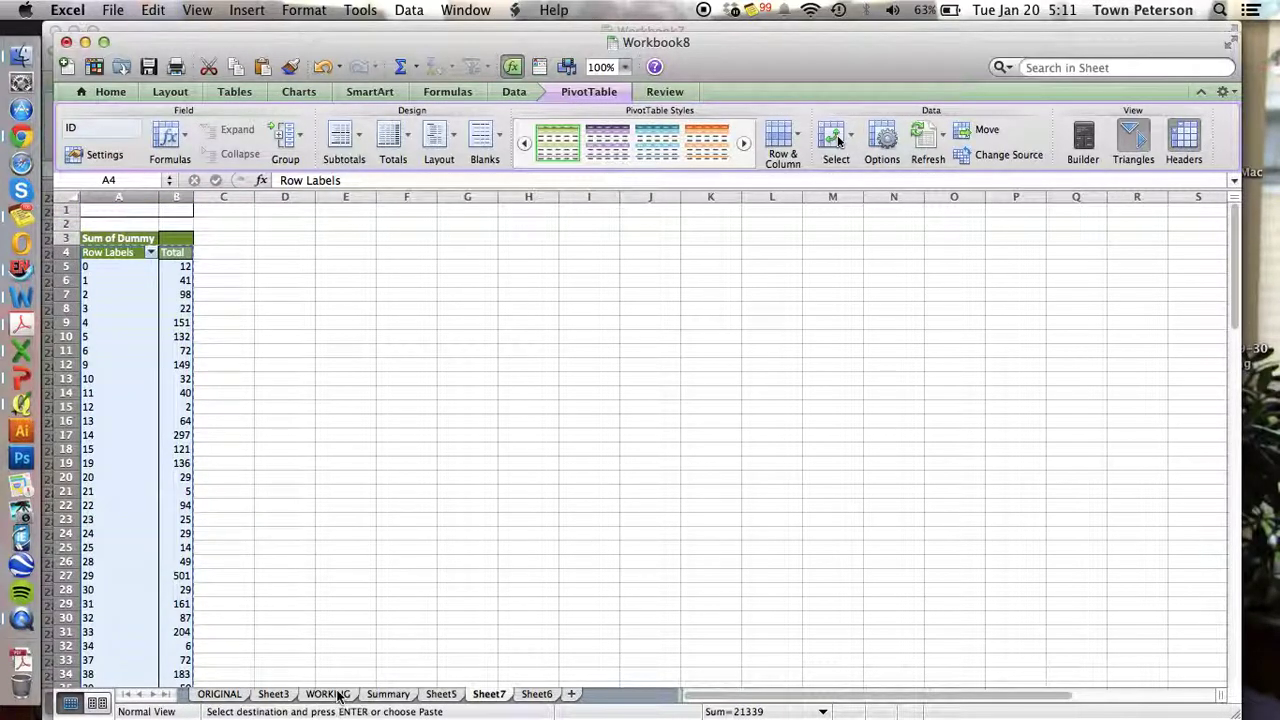
{"action": "left_click", "coordinate": [388, 694]}
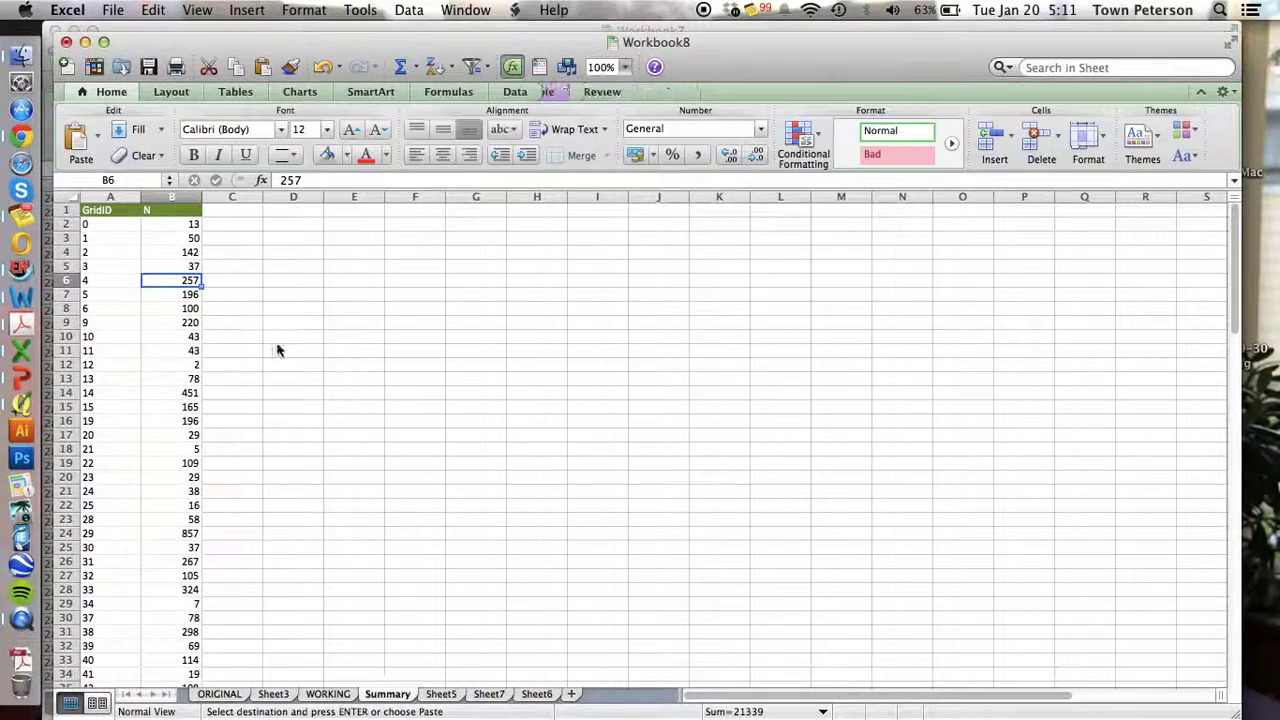
{"action": "left_click", "coordinate": [225, 210]}
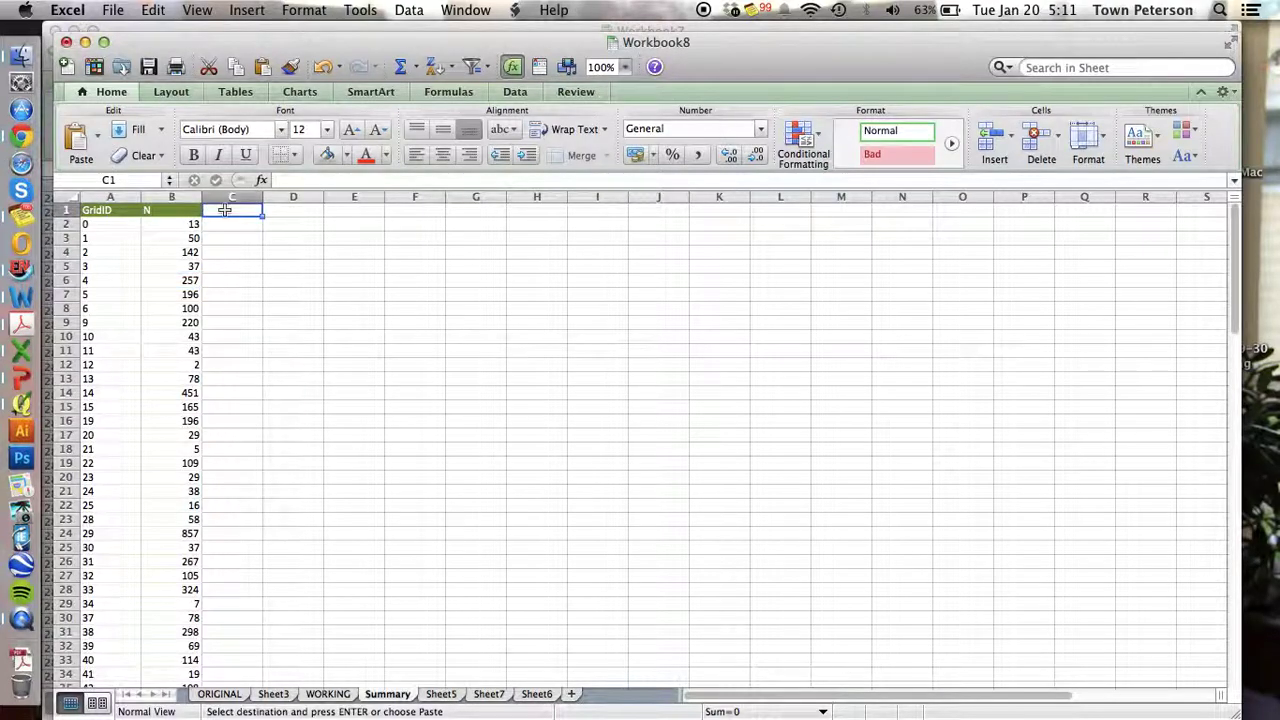
{"action": "key", "text": "super+v"}
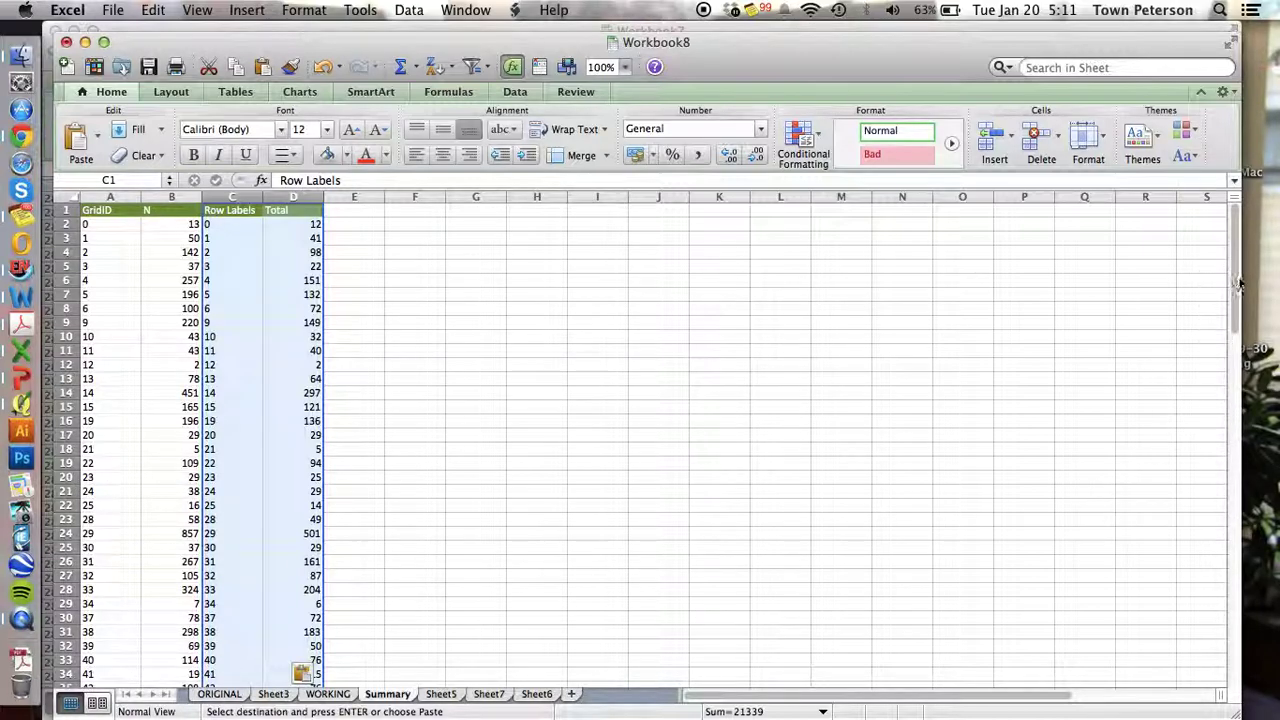
Check that the grid IDs match, delete the duplicate Row Labels column from Summary and rename the Total header Sobs.
{"action": "left_click_drag", "start_coordinate": [1236, 283], "coordinate": [1217, 233]}
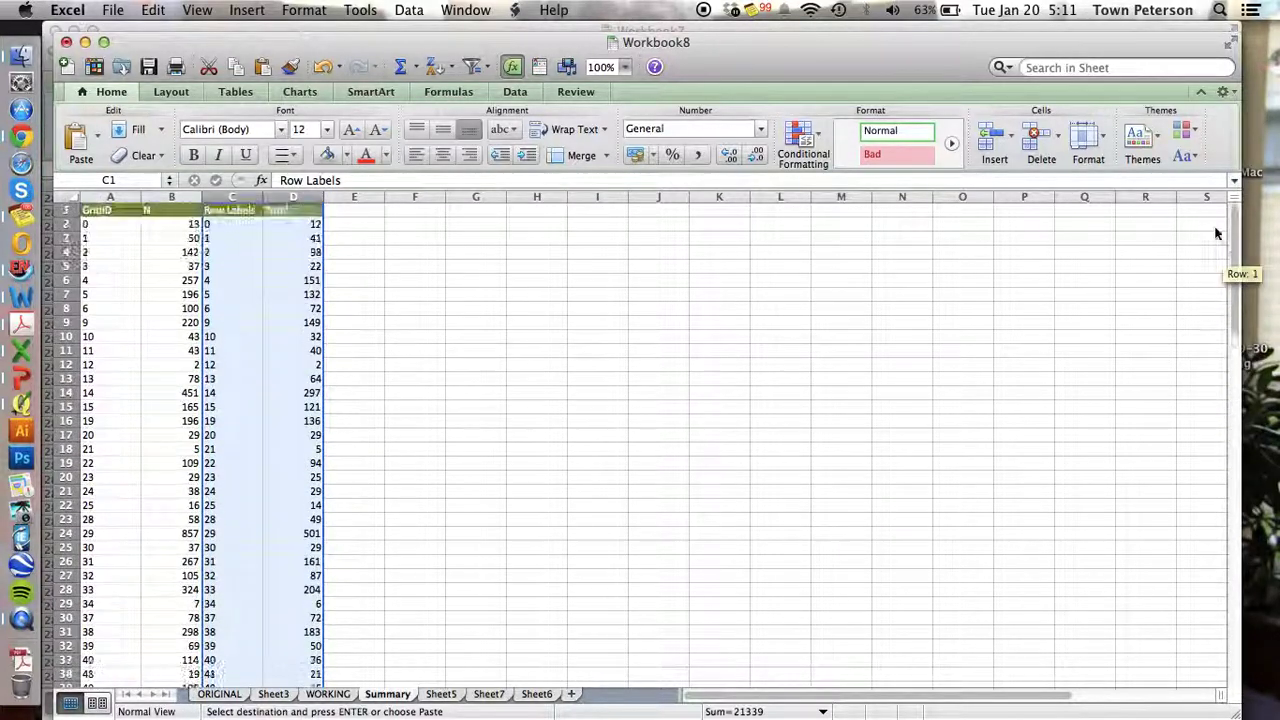
{"action": "left_click", "coordinate": [247, 196]}
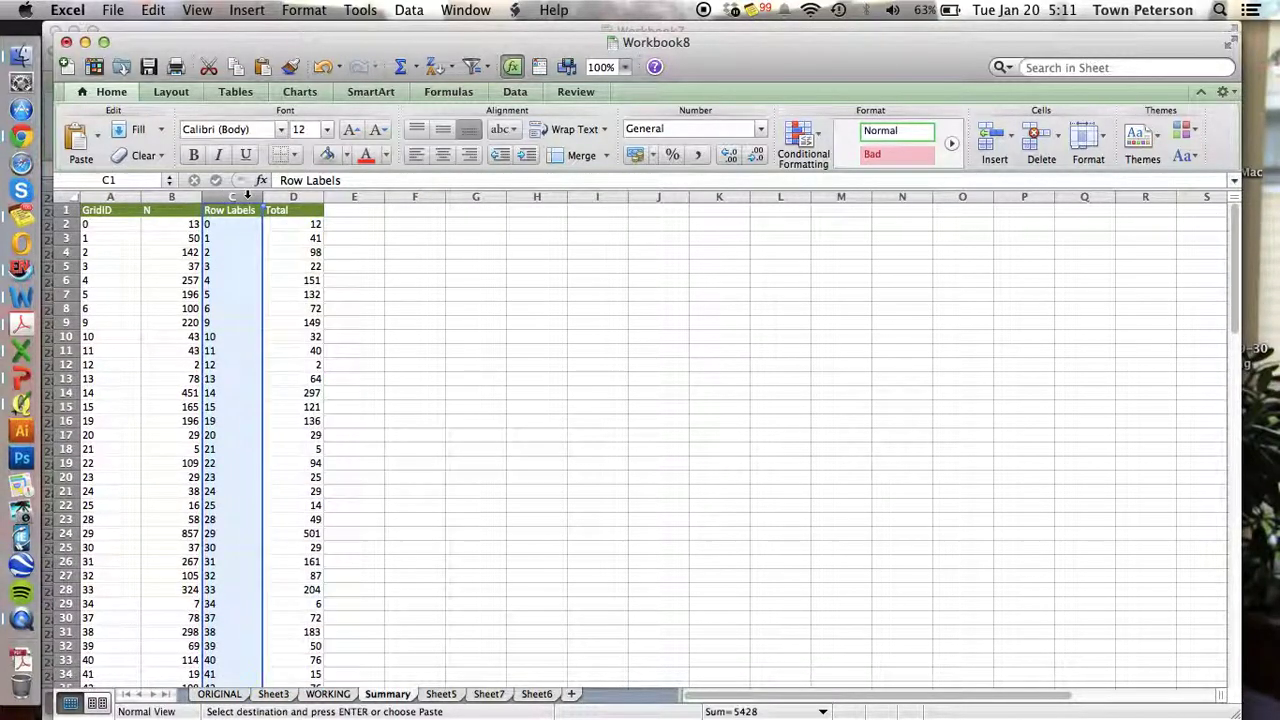
{"action": "left_click", "coordinate": [1041, 145]}
{"action": "left_click", "coordinate": [224, 209]}
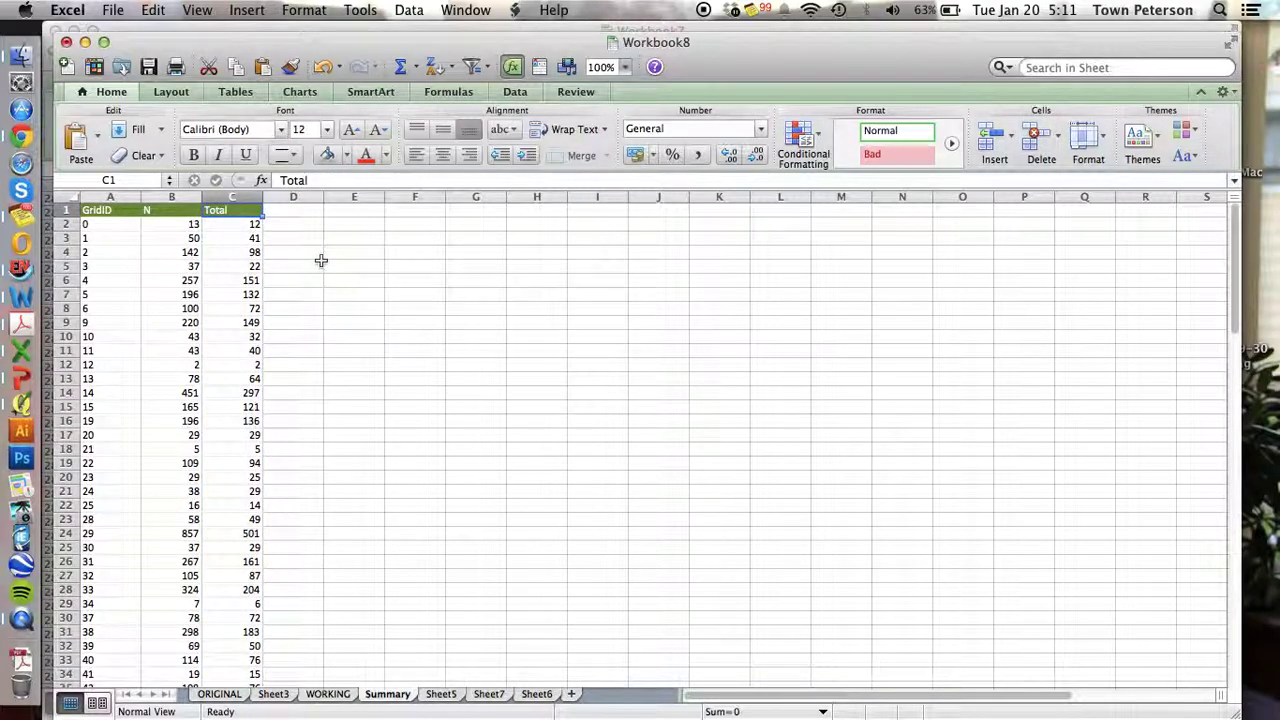
{"action": "type", "text": "Sobs"}
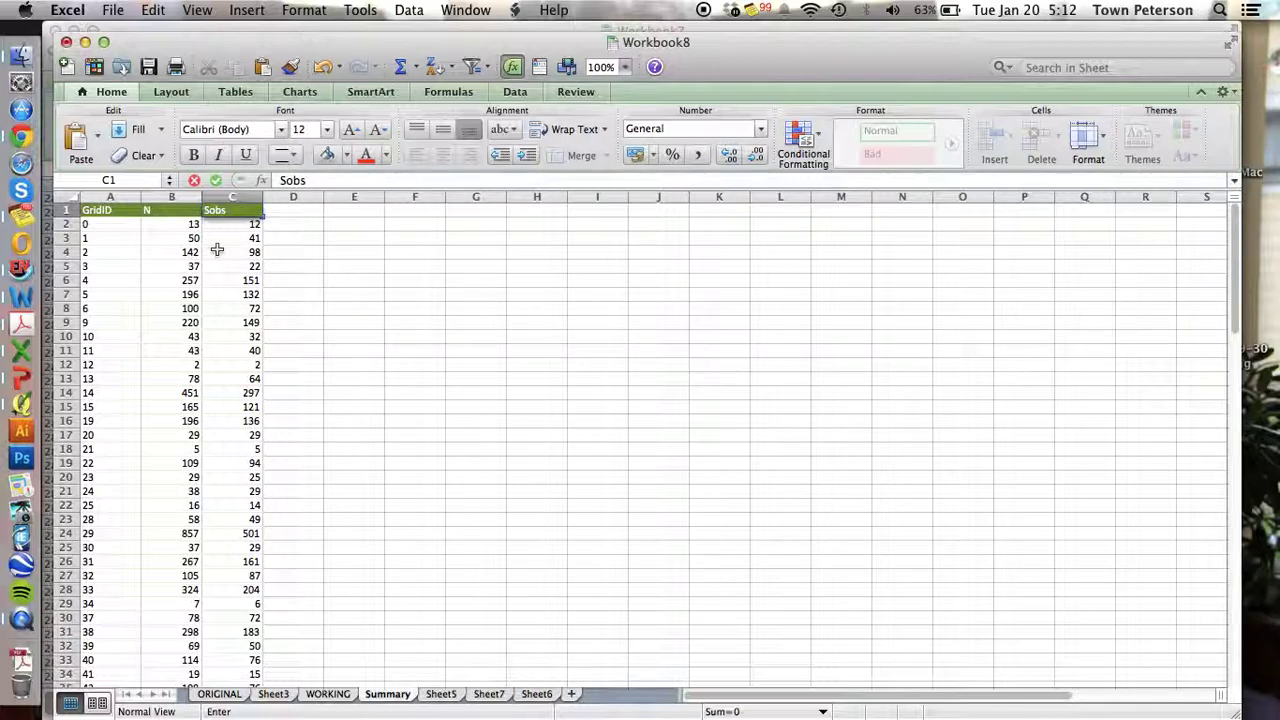
{"action": "left_click", "coordinate": [214, 251]}
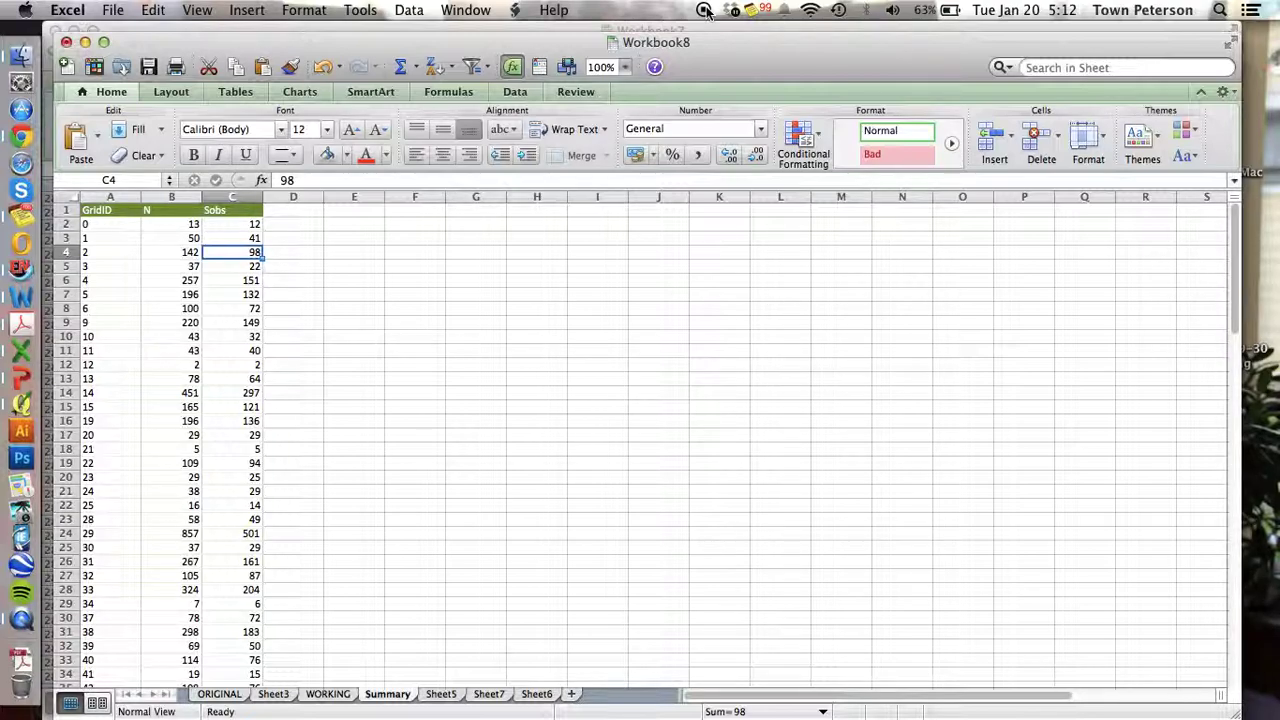
Compare the N and Sobs values for grid IDs 12 and 29 in the Summary sheet.
{"action": "left_click", "coordinate": [181, 364]}
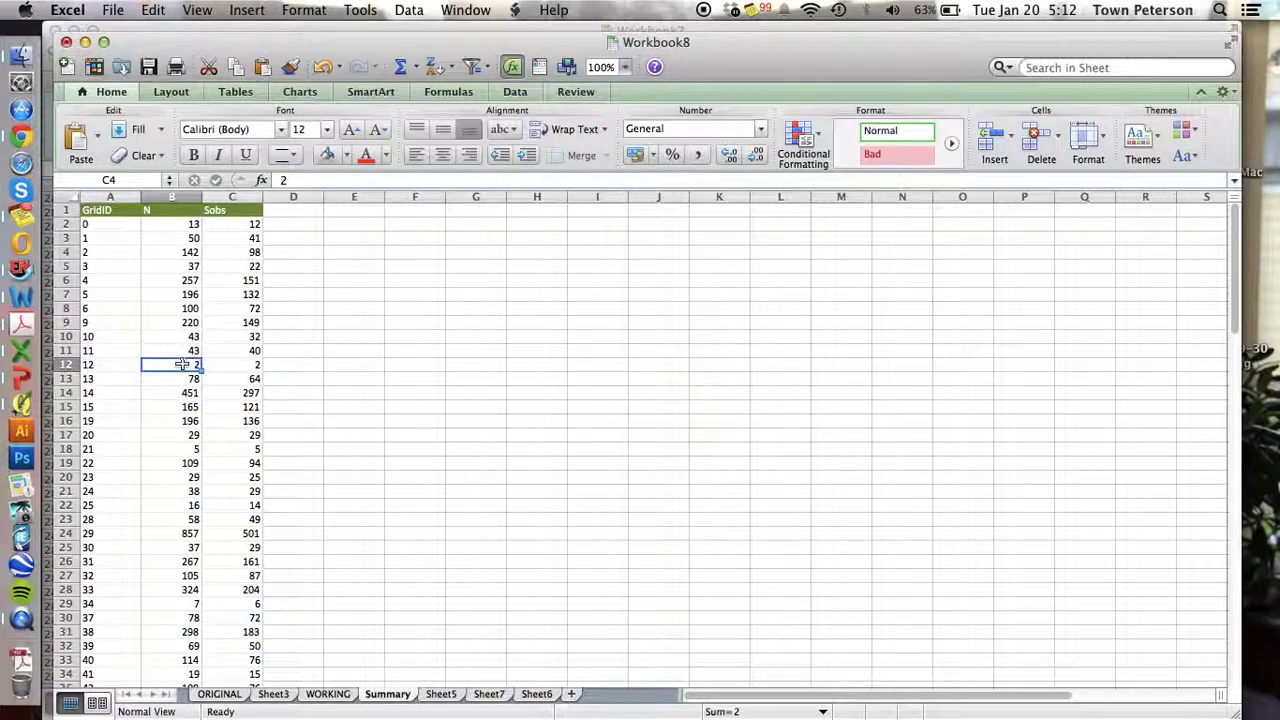
{"action": "left_click_drag", "start_coordinate": [181, 364], "coordinate": [240, 364]}
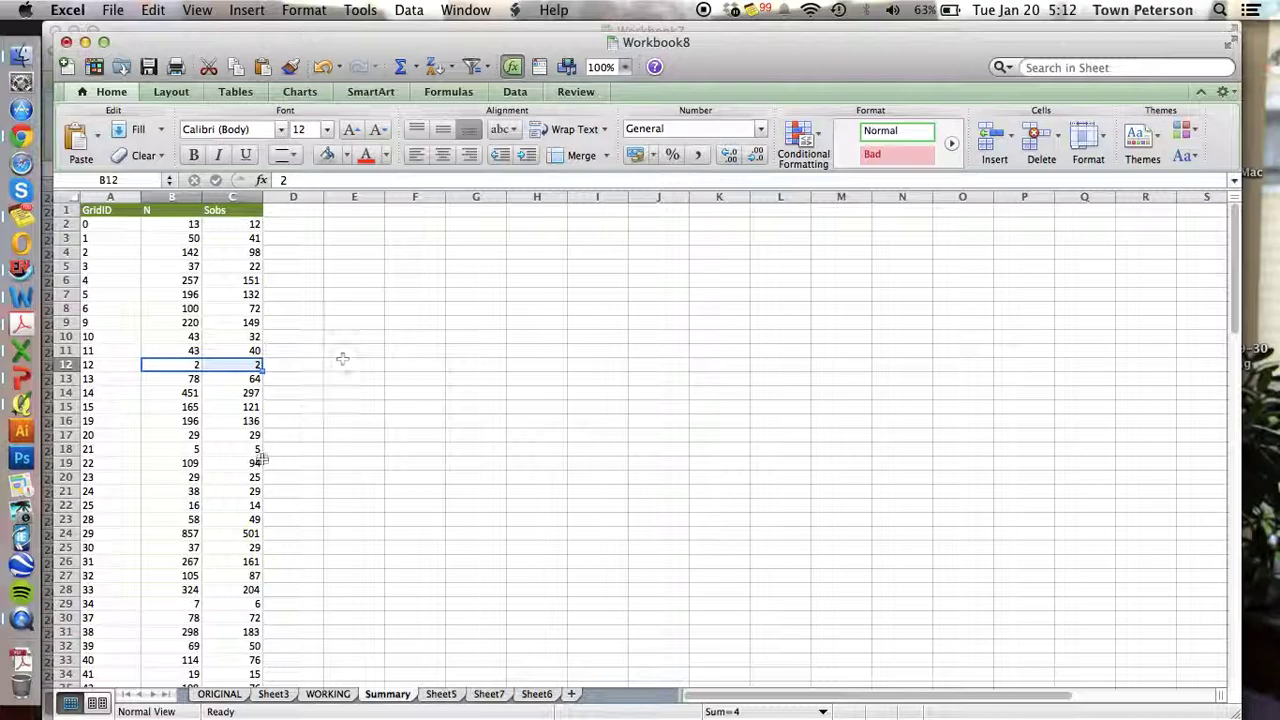
{"action": "left_click", "coordinate": [181, 533]}
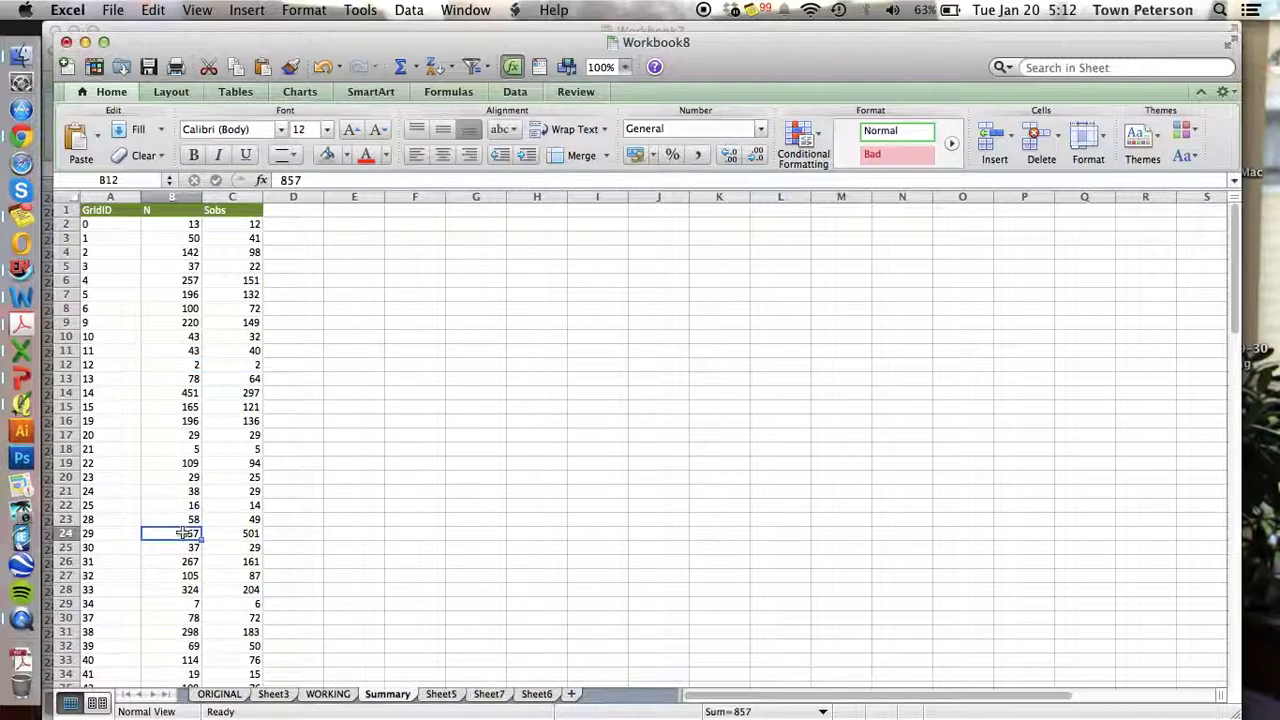
{"action": "left_click", "coordinate": [250, 533]}
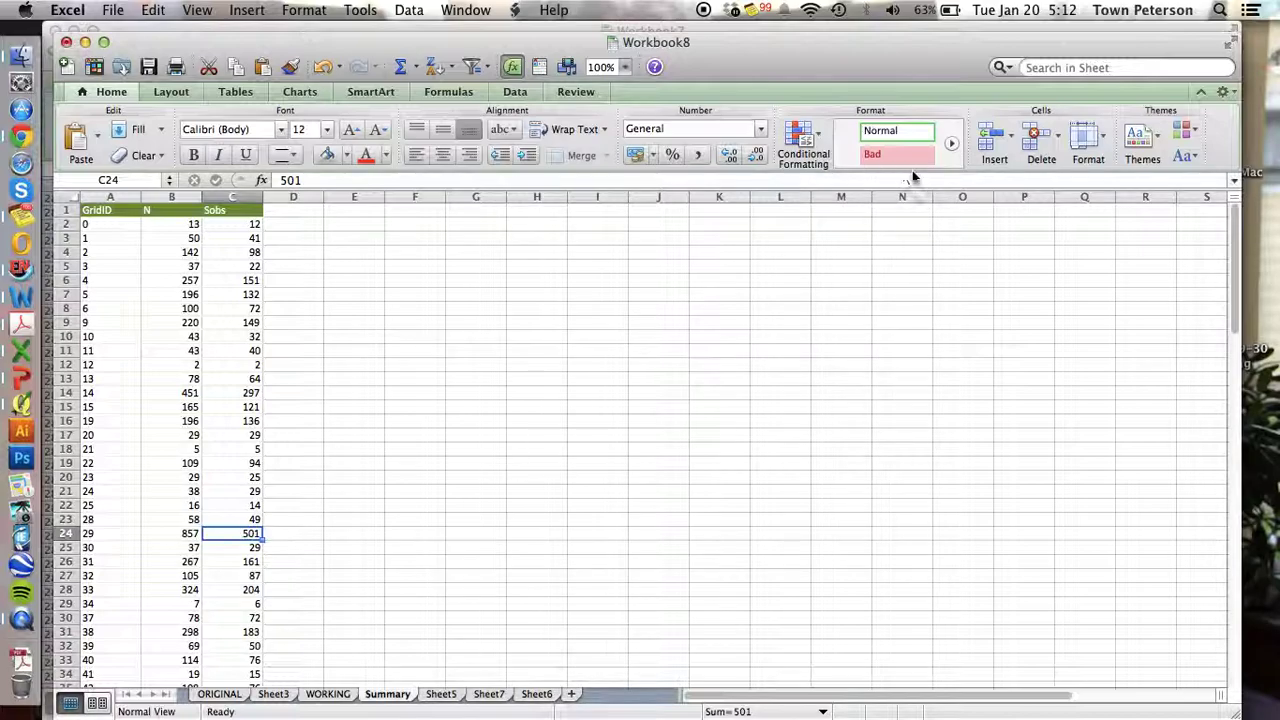